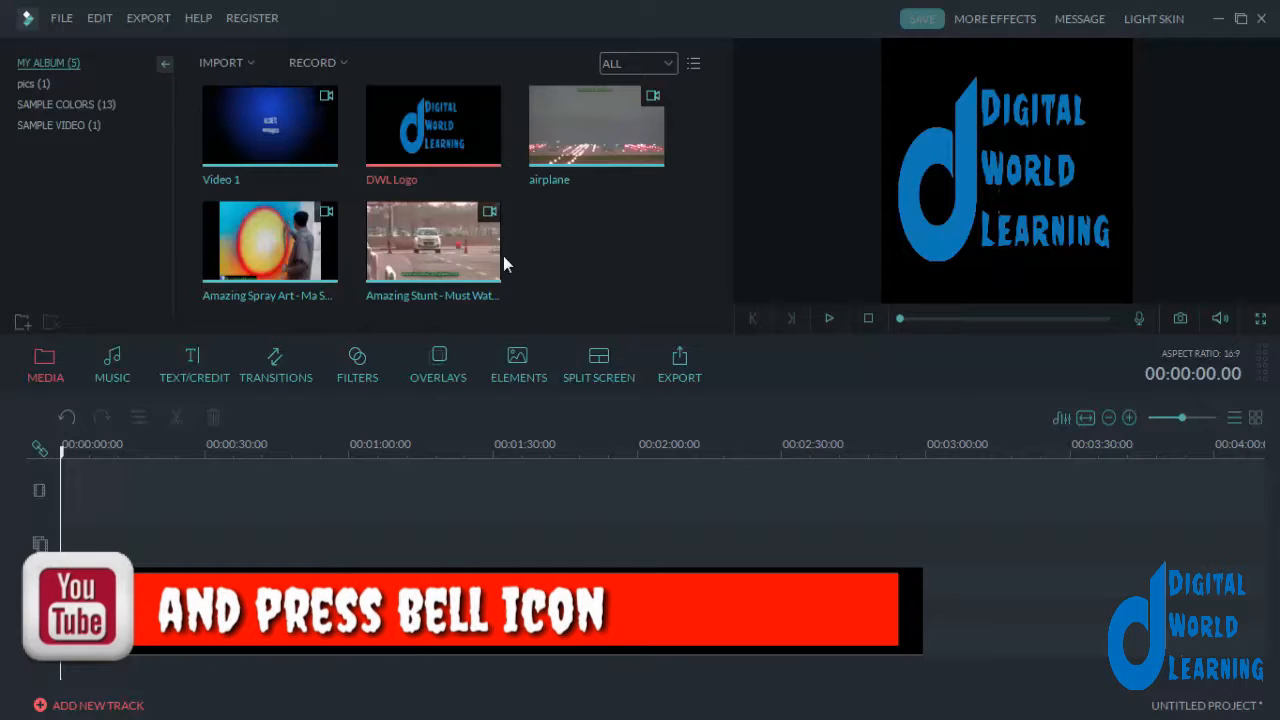
# Place the Amazing Stunt clip at the start of the video track and fit the timeline to its full length
pyautogui.moveTo(434, 265)
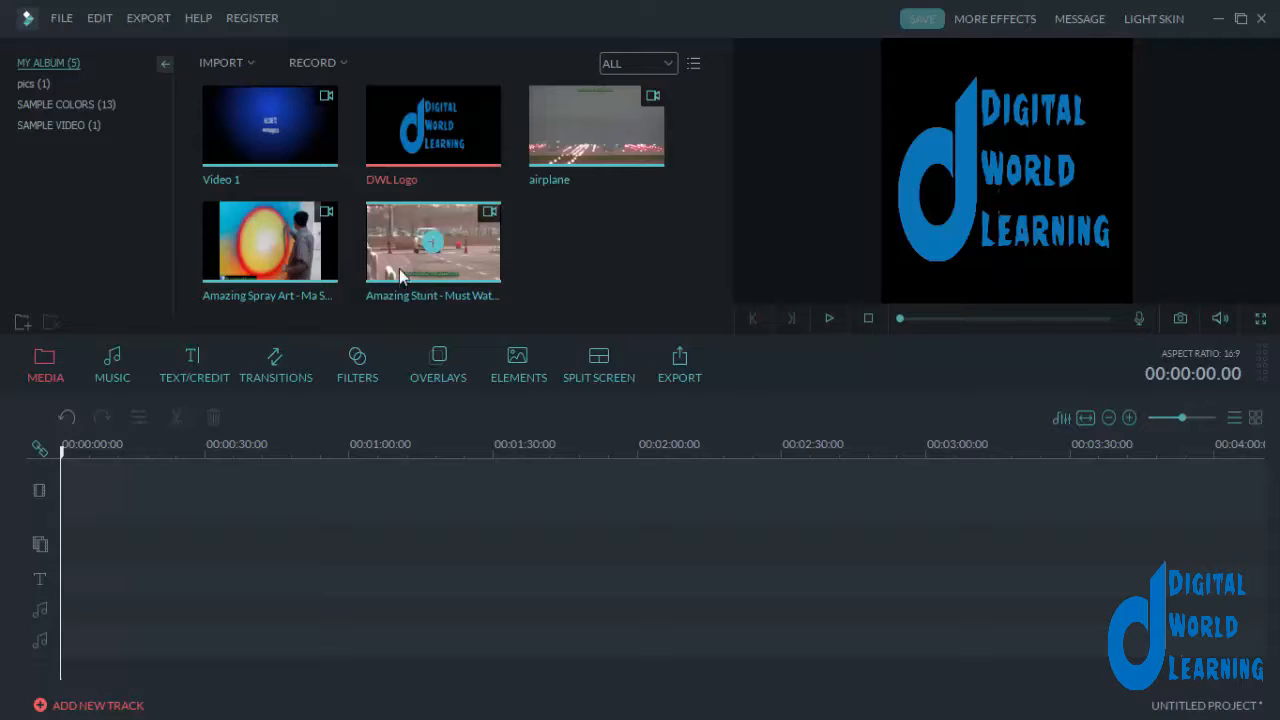
pyautogui.moveTo(399, 263); pyautogui.dragTo(204, 496)
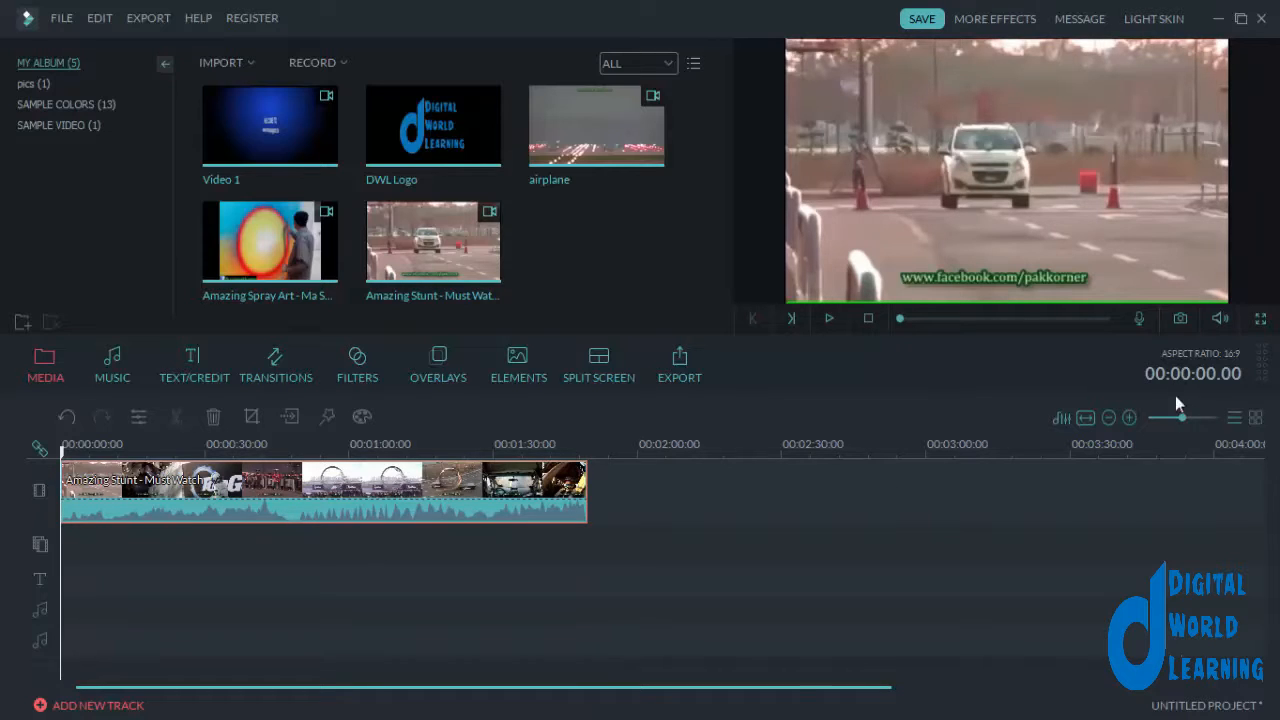
pyautogui.click(1086, 418)
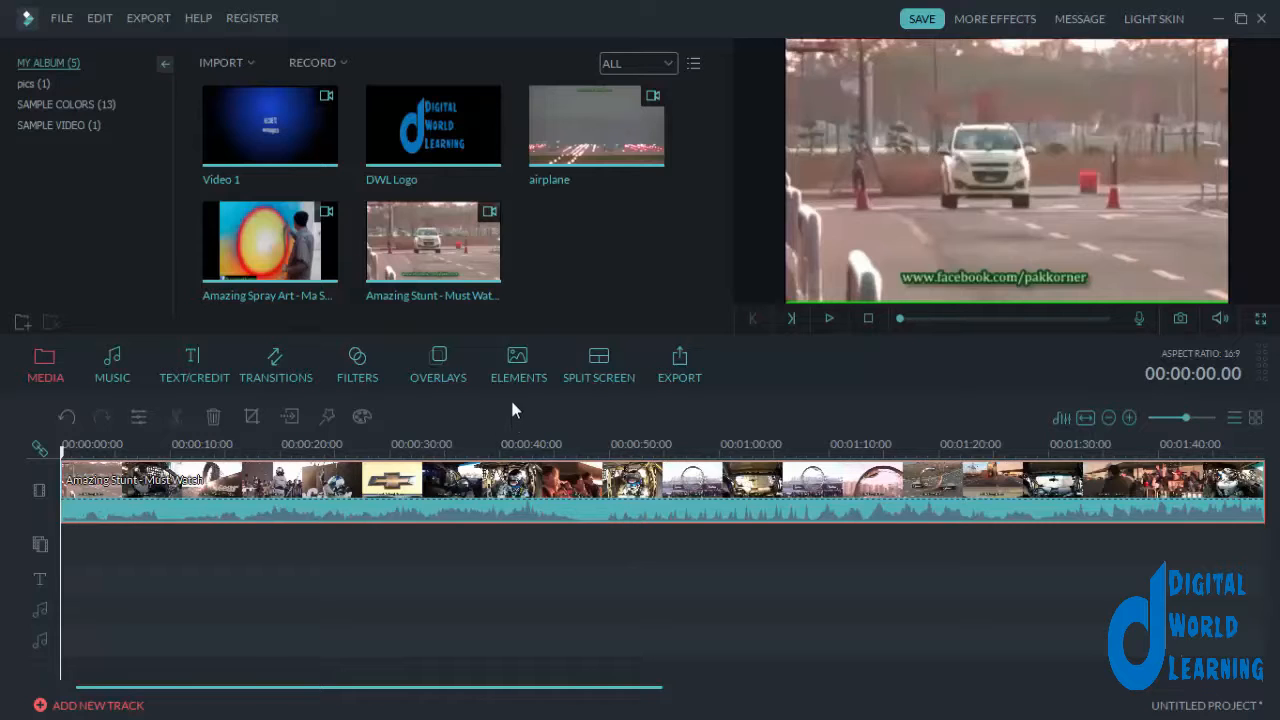
# Add the Light Leaks 1 overlay to the effects track at 00:00:01.17 and preview it over the video
pyautogui.click(430, 365)
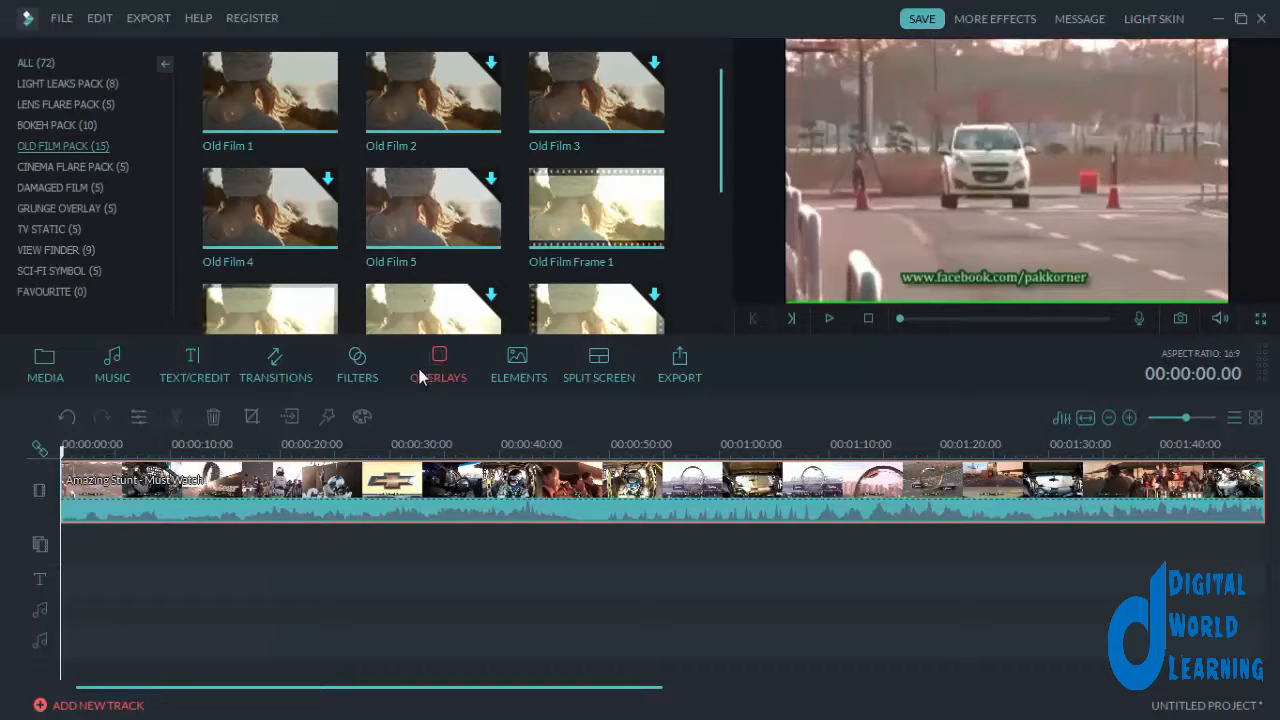
pyautogui.click(375, 374)
pyautogui.click(441, 368)
pyautogui.click(81, 85)
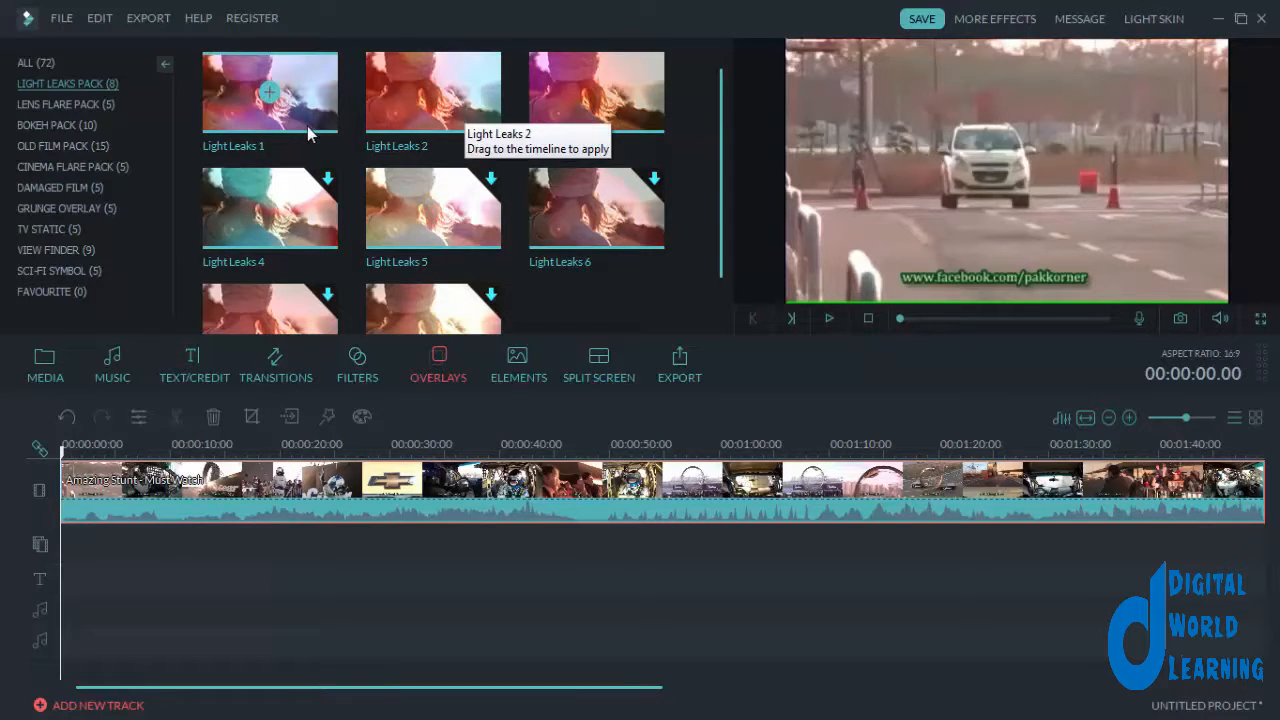
pyautogui.moveTo(315, 97); pyautogui.dragTo(82, 537)
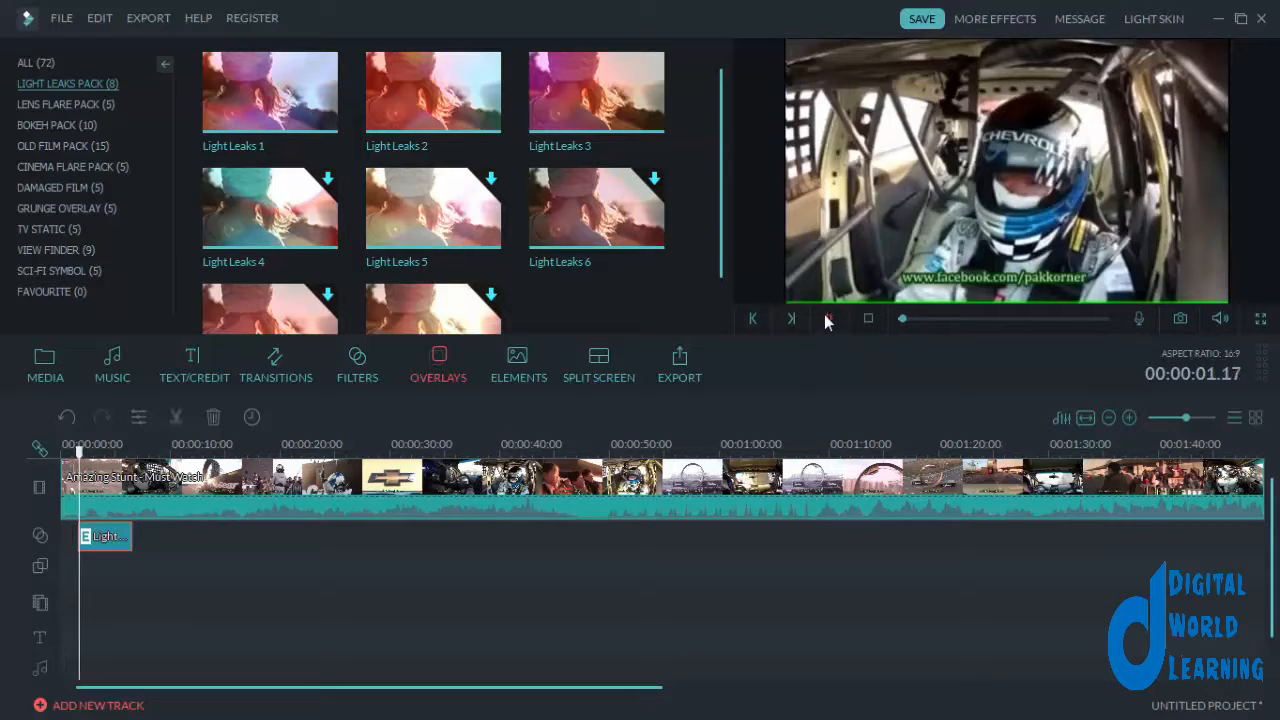
pyautogui.click(826, 318)
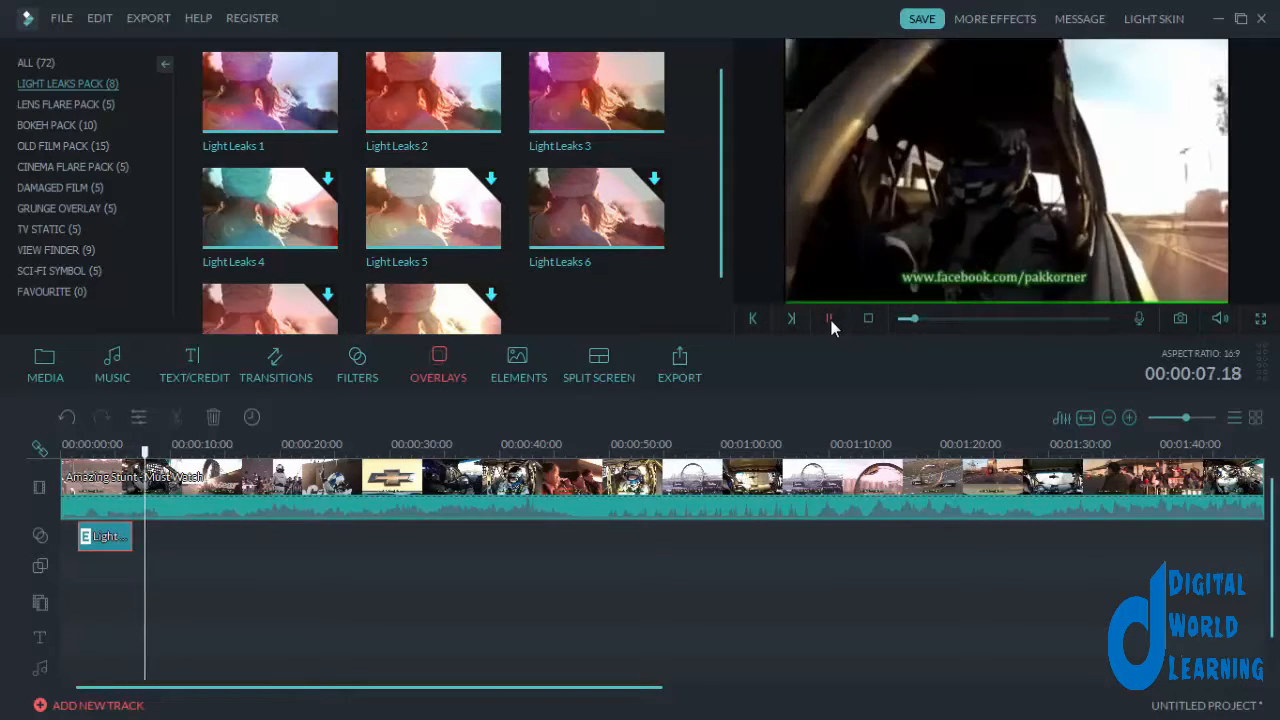
pyautogui.click(830, 320)
# Add the Old Film Frame 1 overlay at about 9 seconds, after the light leak overlay, and preview it
pyautogui.click(59, 101)
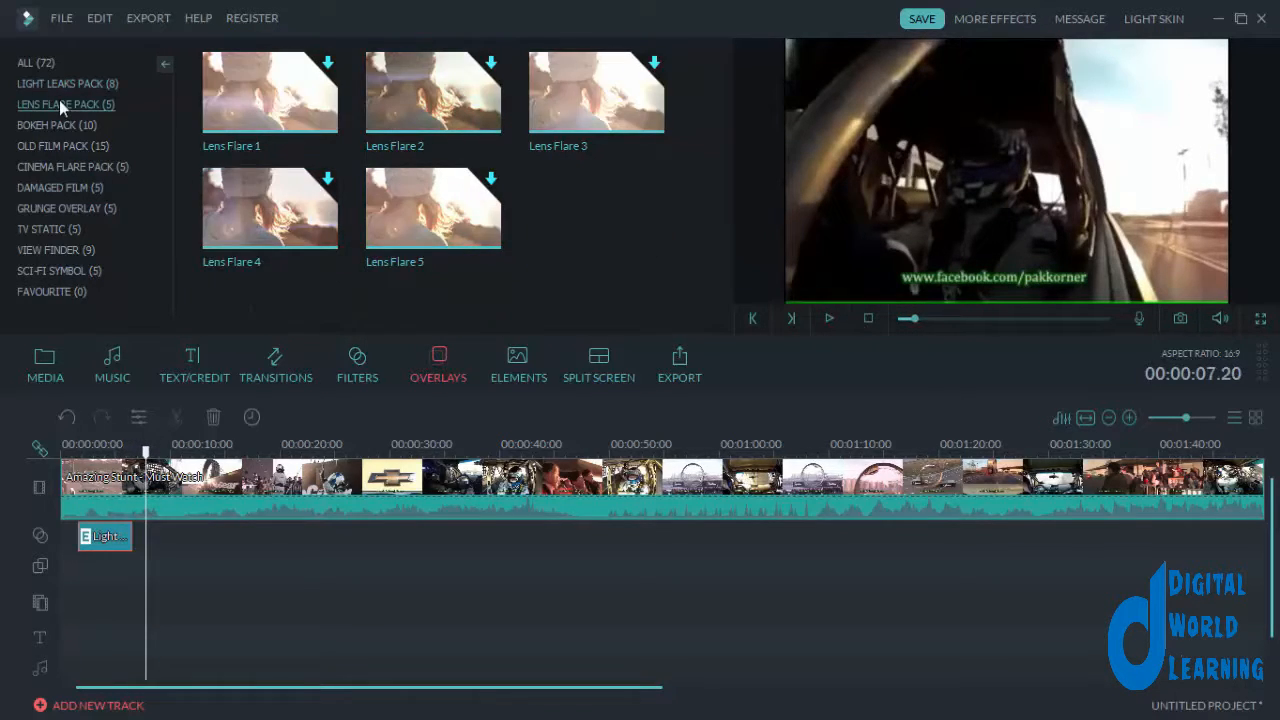
pyautogui.click(64, 124)
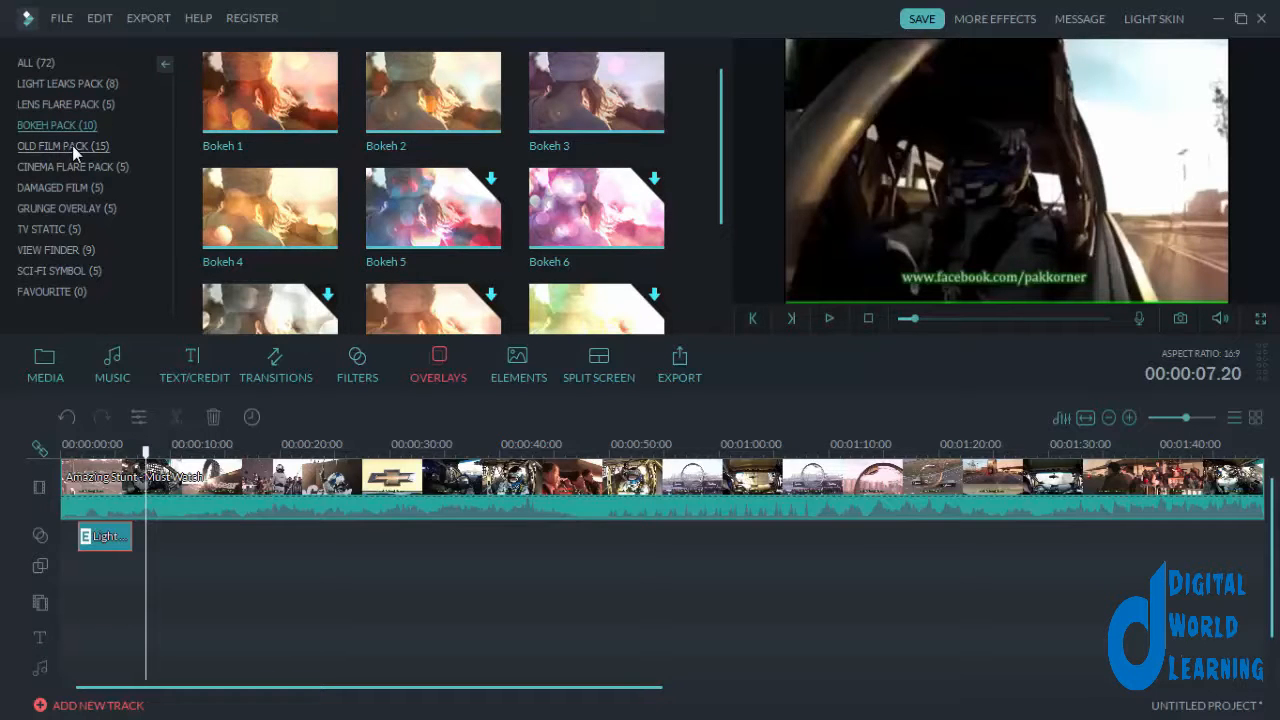
pyautogui.click(80, 148)
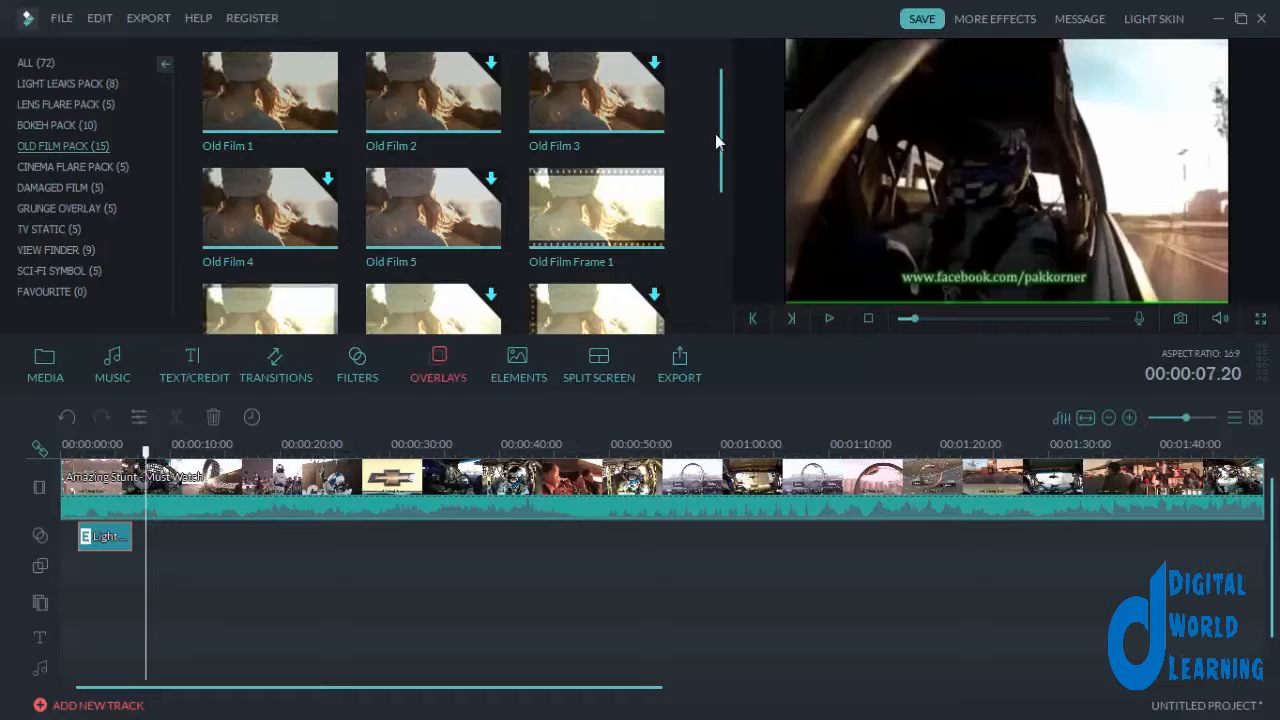
pyautogui.moveTo(720, 160)
pyautogui.mouseDown()
pyautogui.moveTo(715, 277)
pyautogui.moveTo(712, 140)
pyautogui.mouseUp()
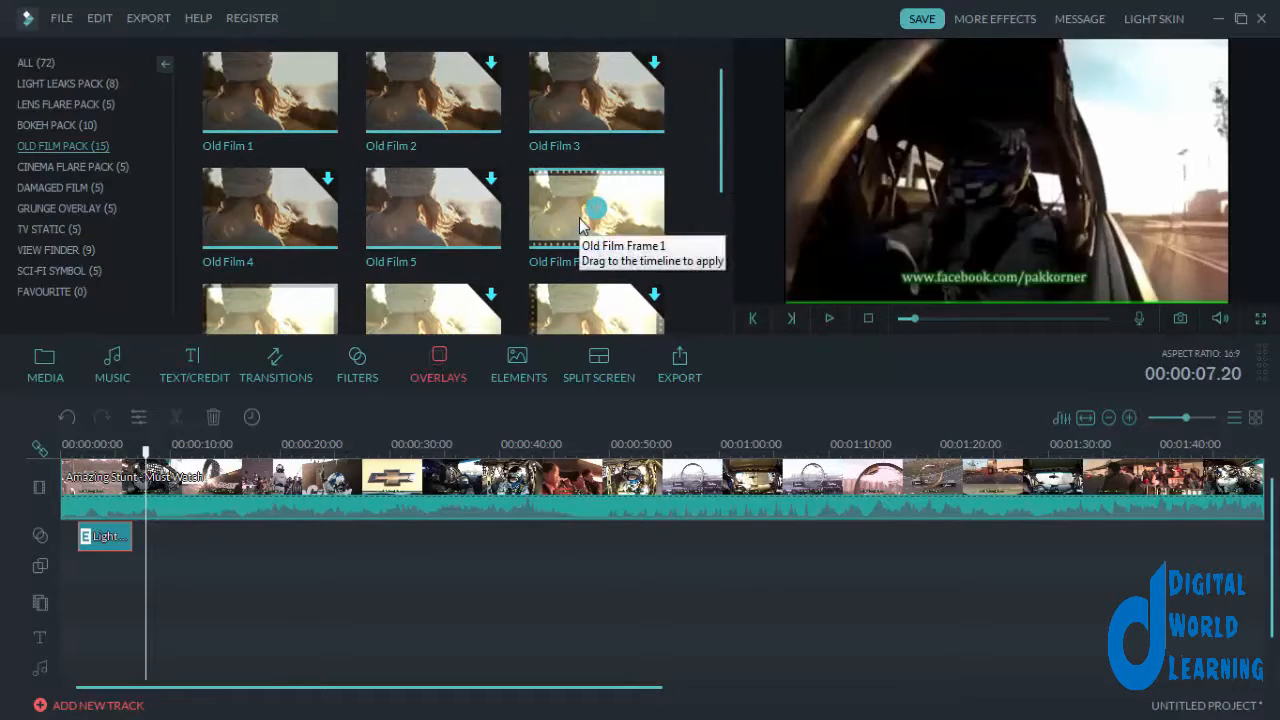
pyautogui.moveTo(570, 218); pyautogui.dragTo(163, 527)
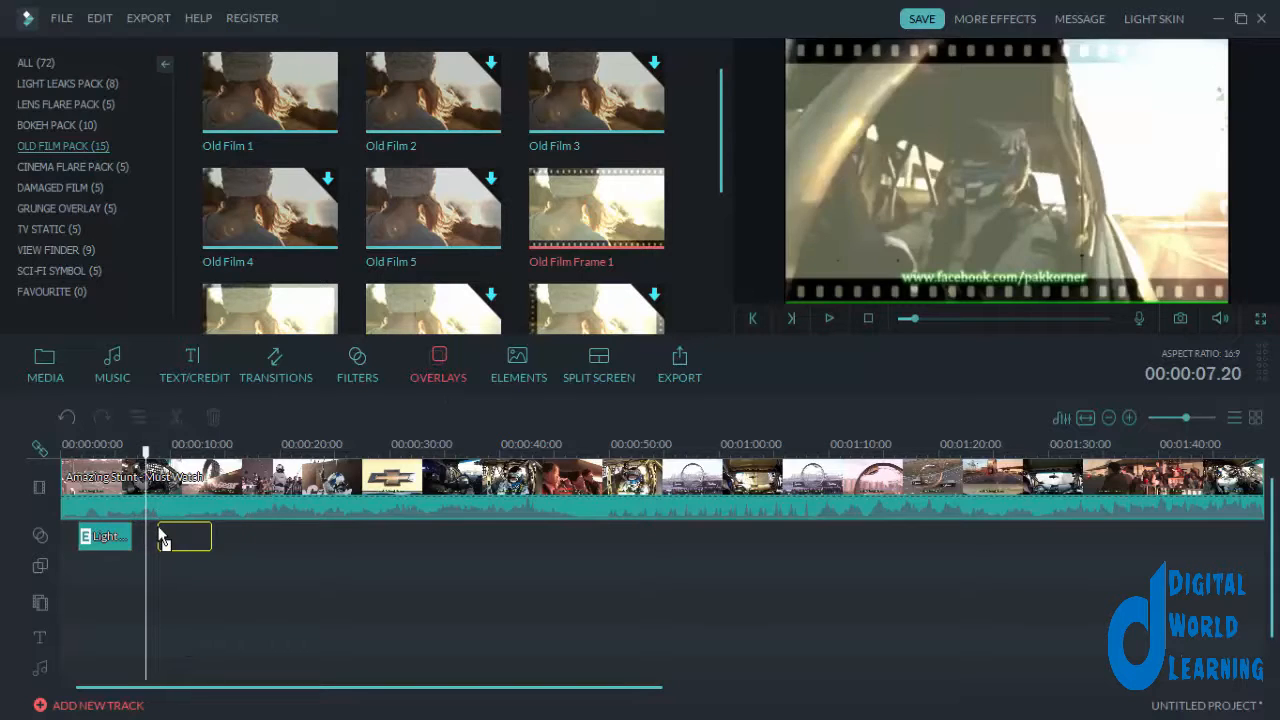
pyautogui.click(828, 318)
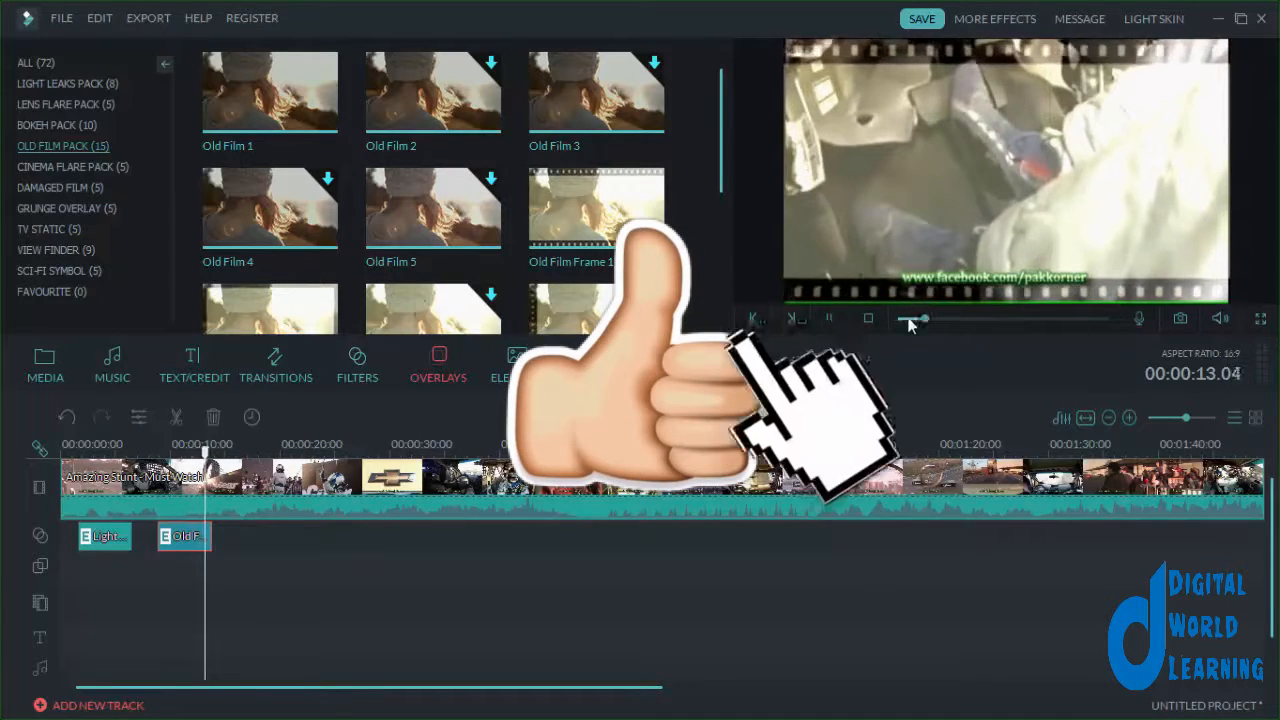
pyautogui.click(828, 318)
# Add the Damaged Film 3 overlay at 00:00:16.01, after the old film overlay, and preview it
pyautogui.click(91, 168)
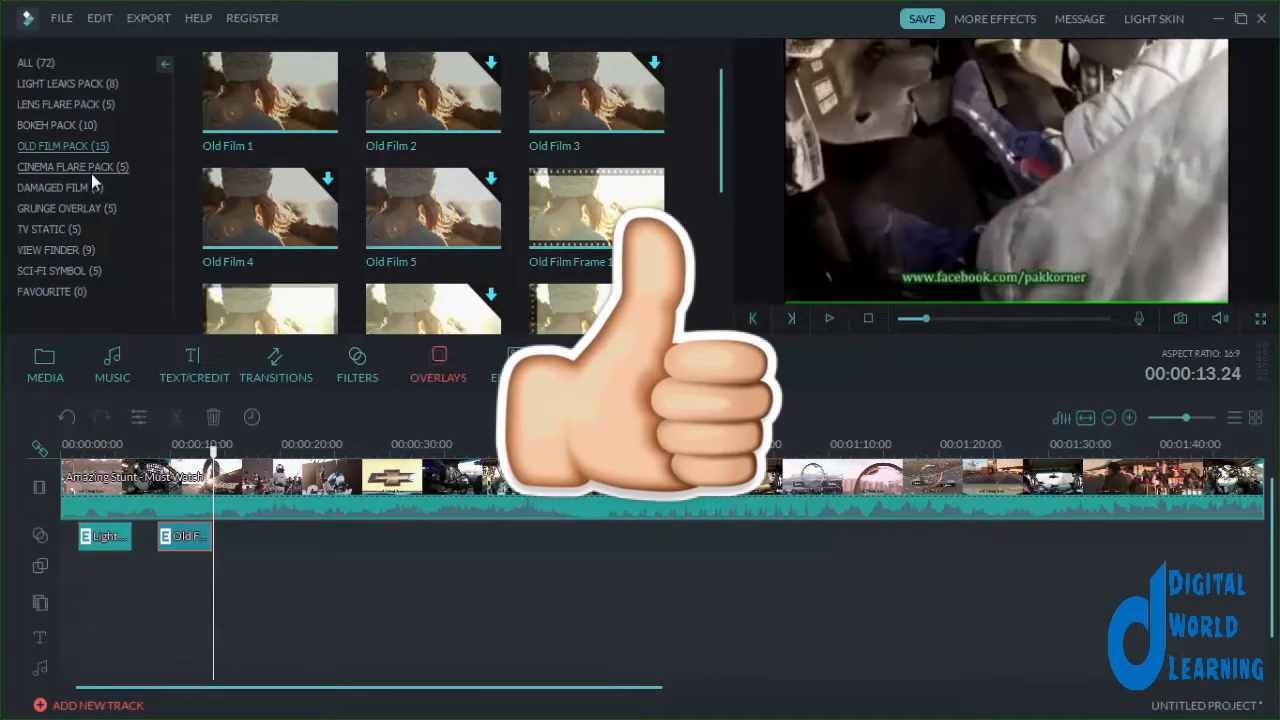
pyautogui.click(97, 202)
pyautogui.click(97, 194)
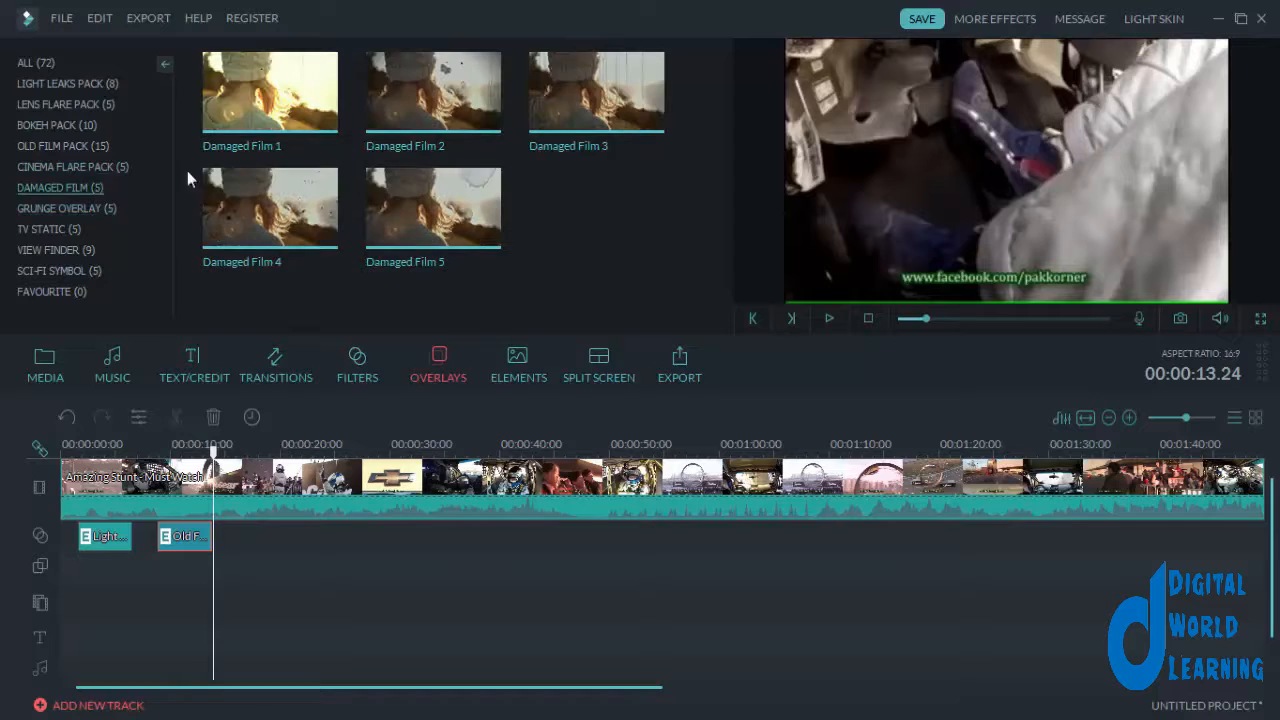
pyautogui.click(603, 120)
pyautogui.moveTo(409, 521); pyautogui.dragTo(236, 535)
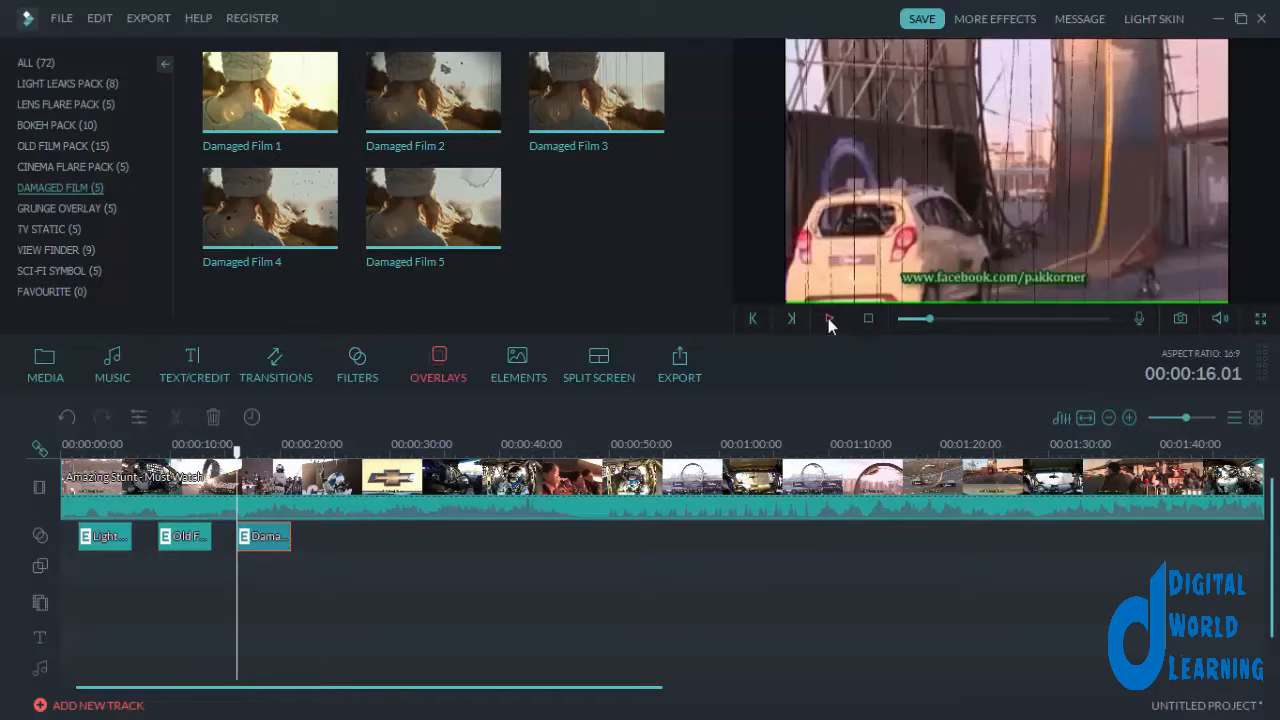
pyautogui.click(829, 319)
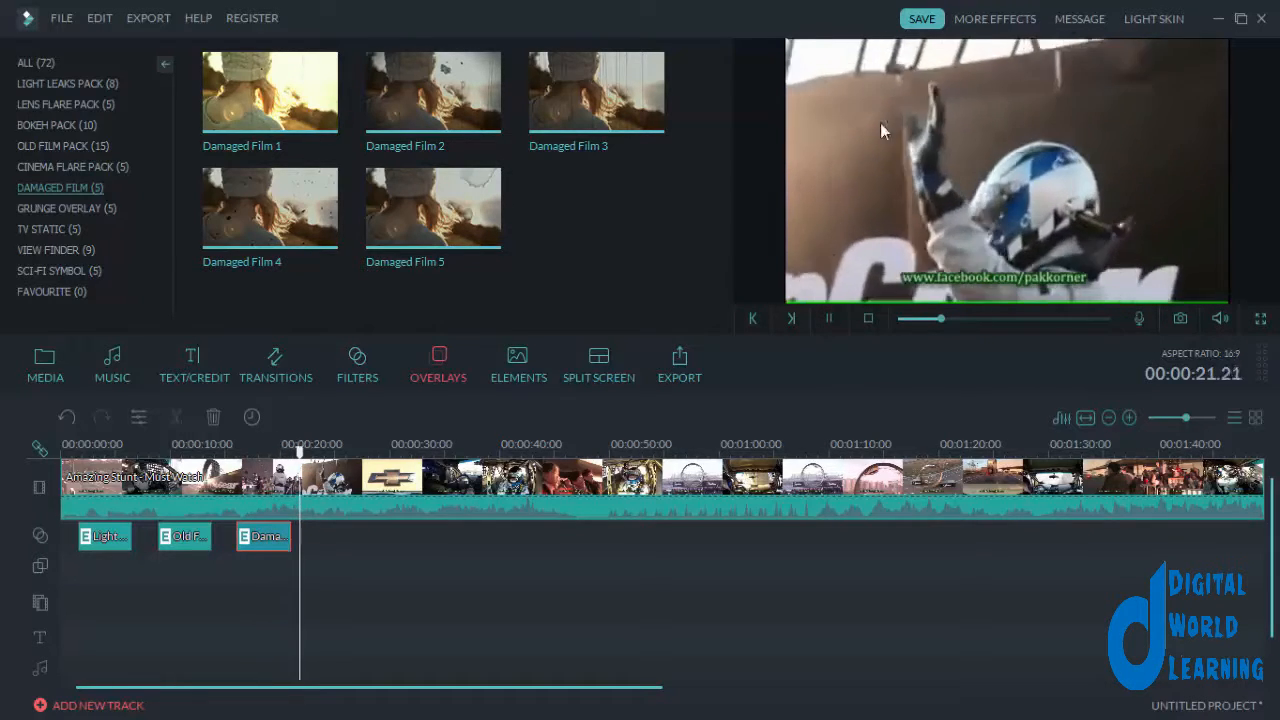
pyautogui.click(829, 318)
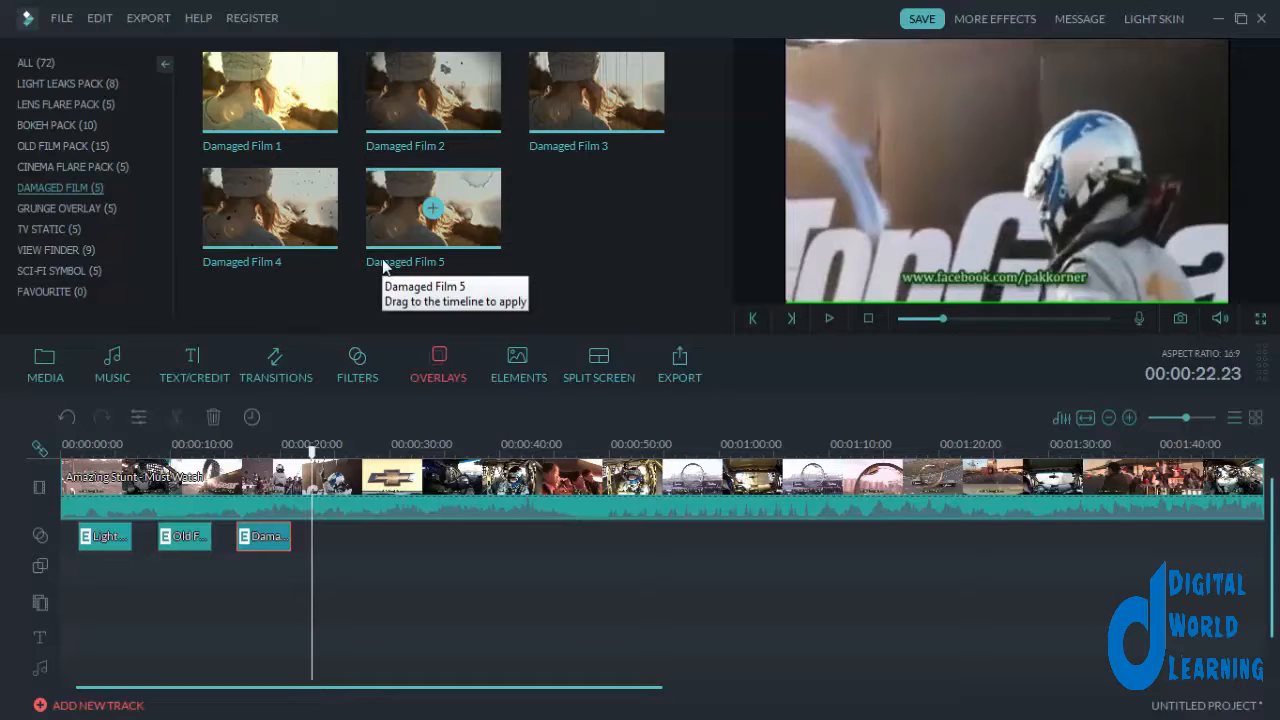
# Add the Grunge Overlay 1 effect at 00:00:22.23 on the overlay track and play it back
pyautogui.click(57, 209)
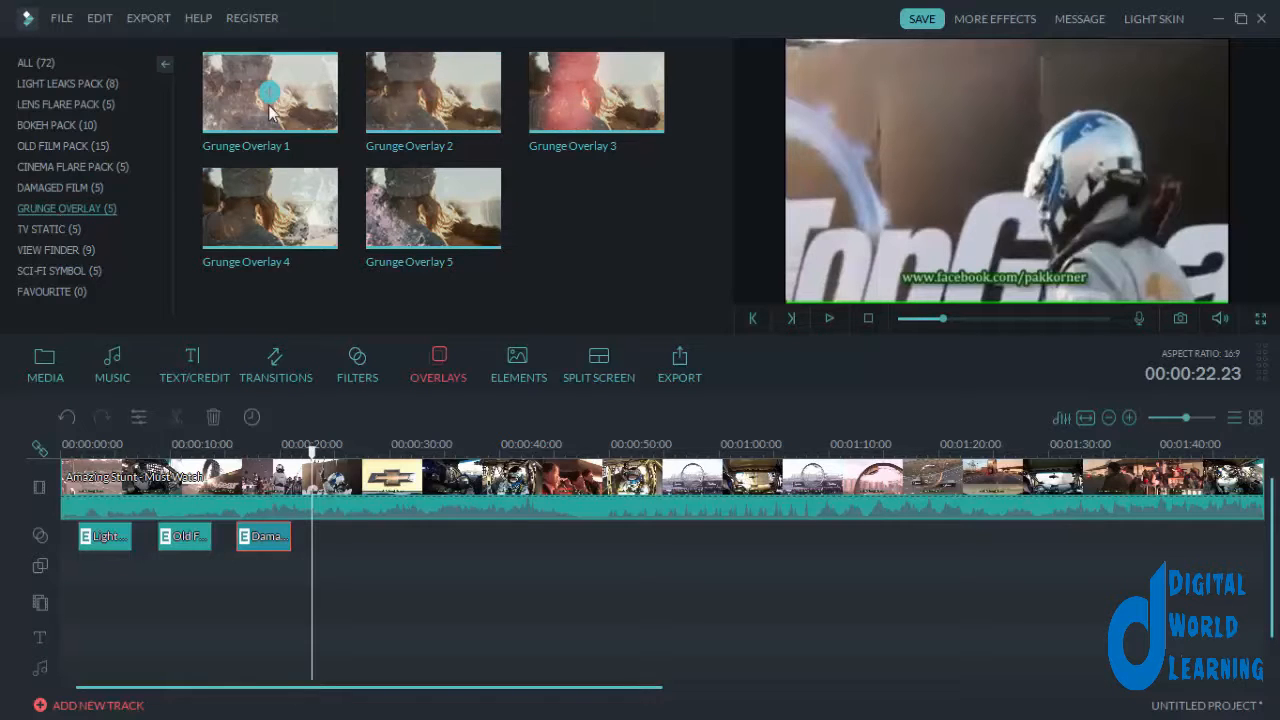
pyautogui.moveTo(270, 110); pyautogui.dragTo(312, 542)
pyautogui.click(829, 318)
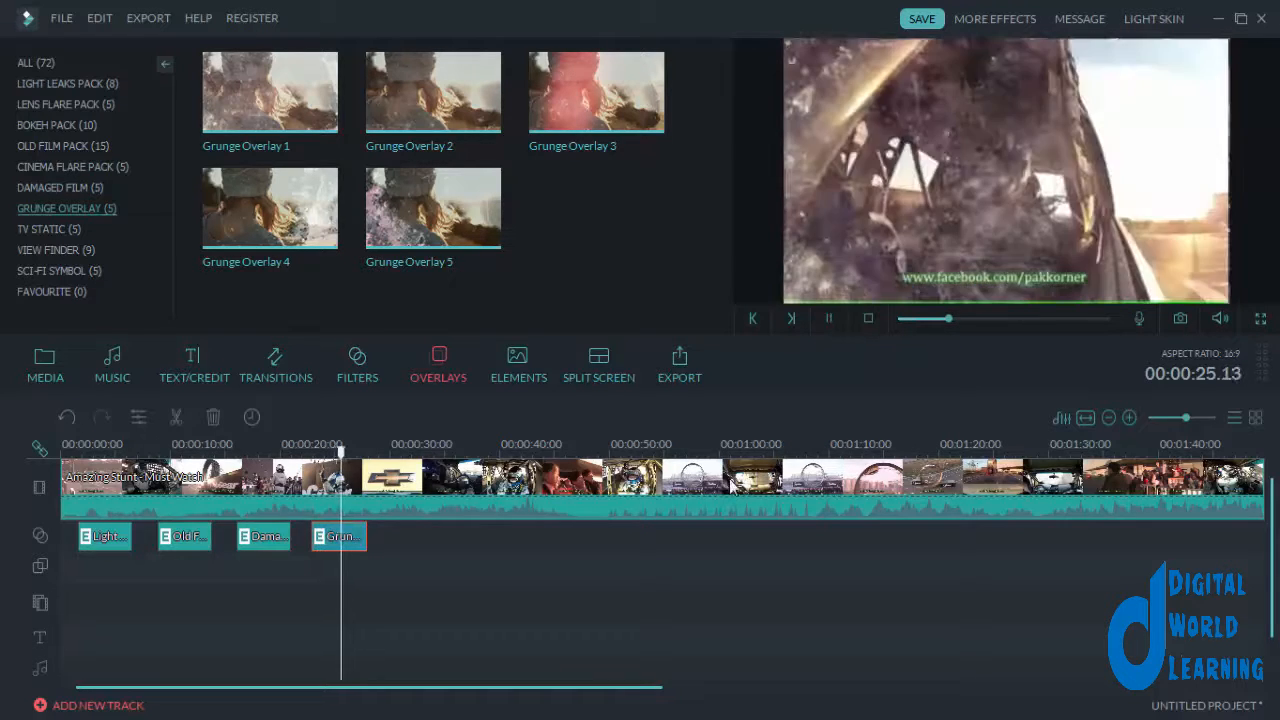
# Add the TV Static 3 overlay at 00:00:29.19, after the grunge overlay, and play it back
pyautogui.click(68, 237)
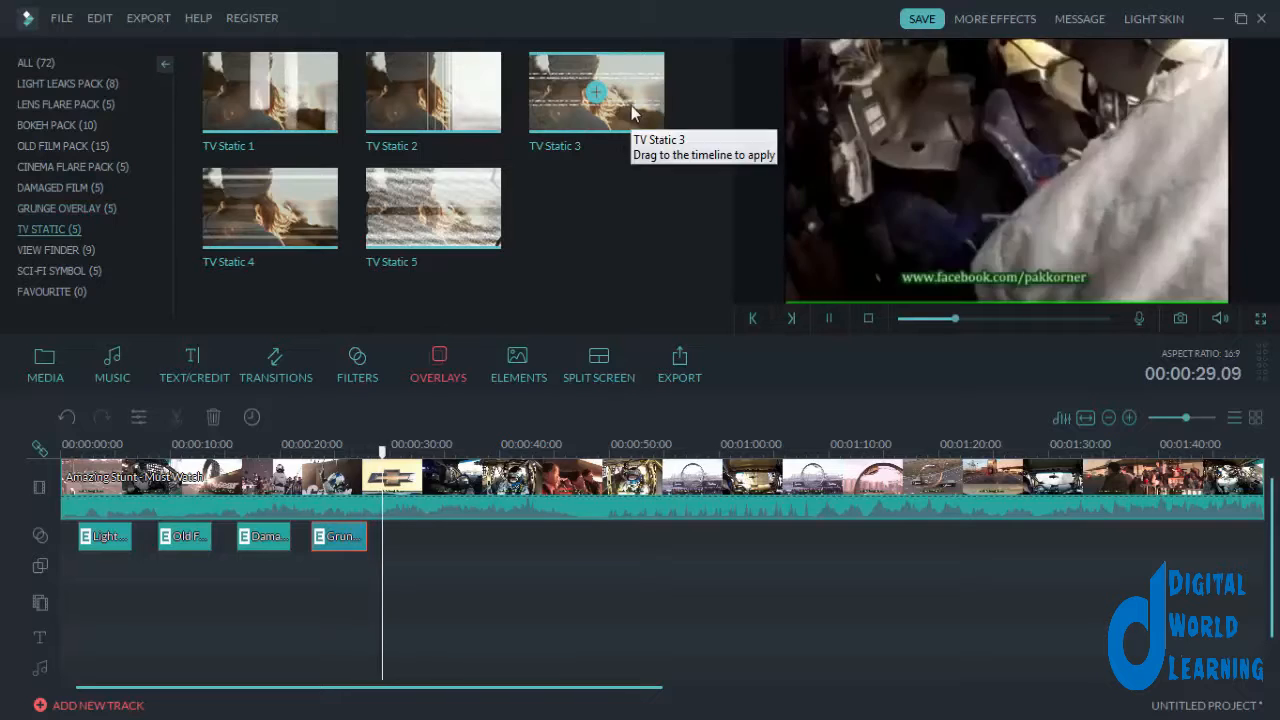
pyautogui.moveTo(615, 130); pyautogui.dragTo(399, 541)
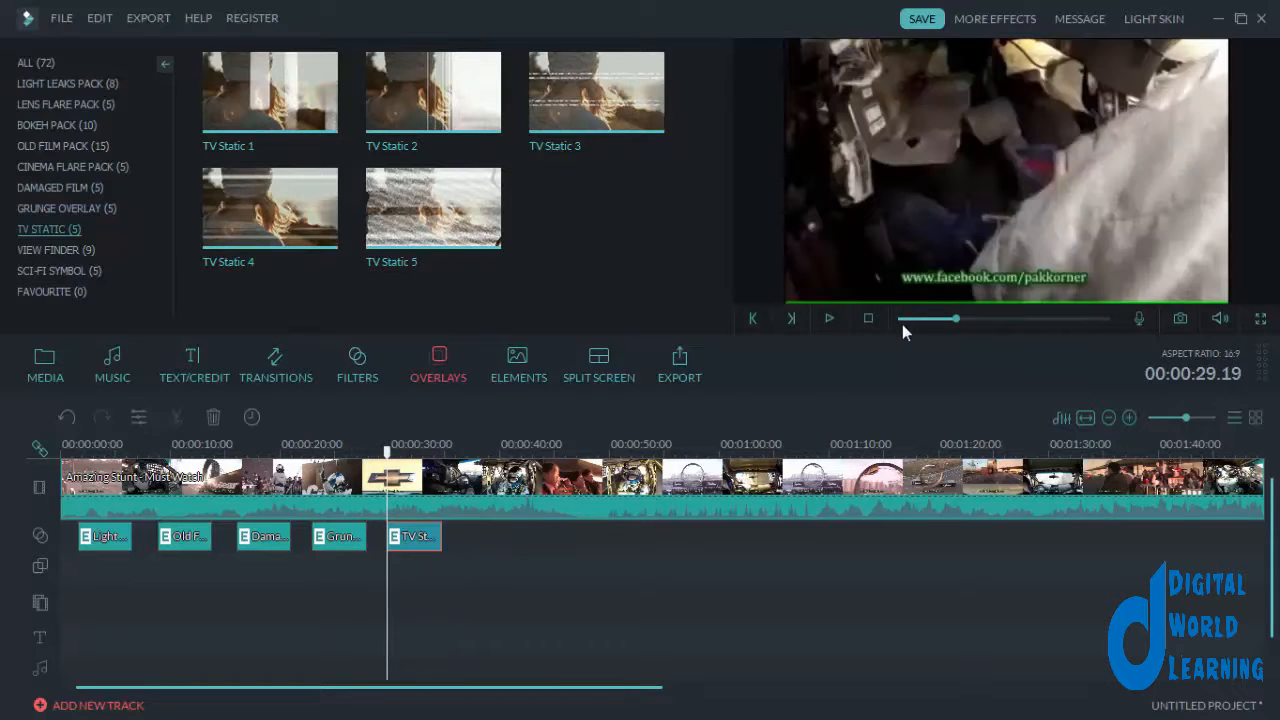
pyautogui.click(830, 319)
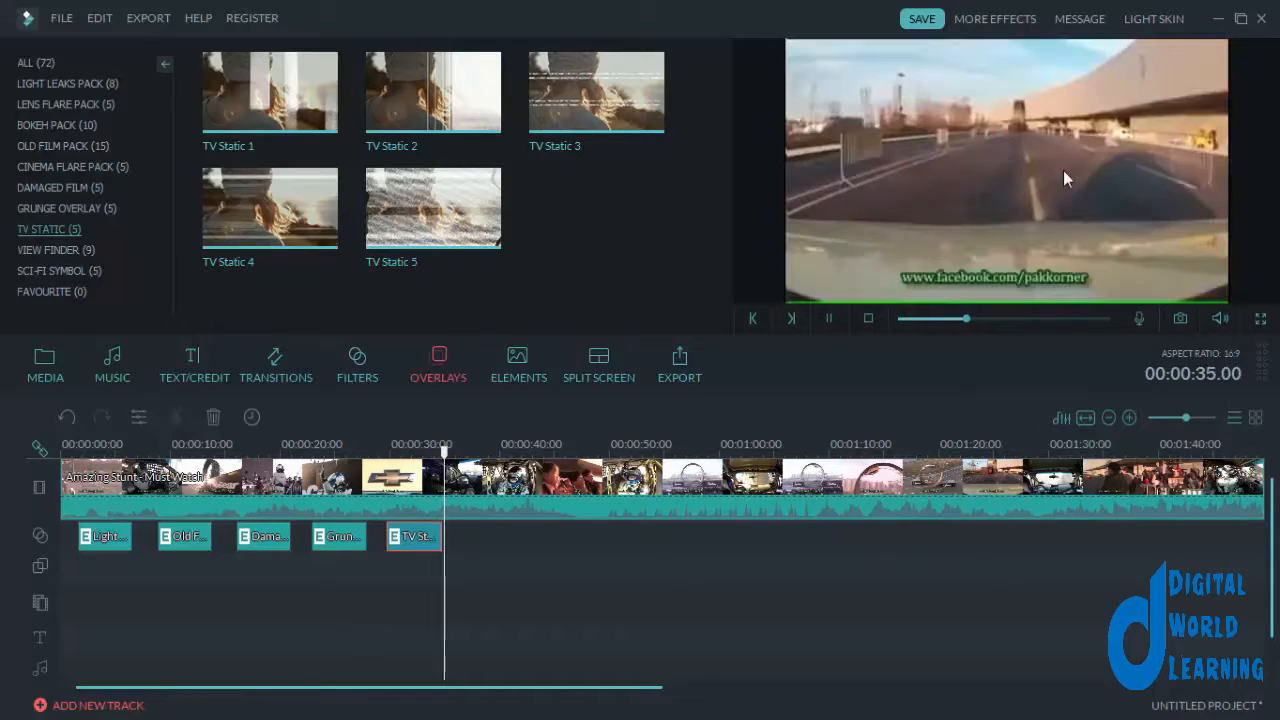
# Add the View Finder 1 overlay at 00:00:39.00, after the TV static overlay, and play it back
pyautogui.click(50, 251)
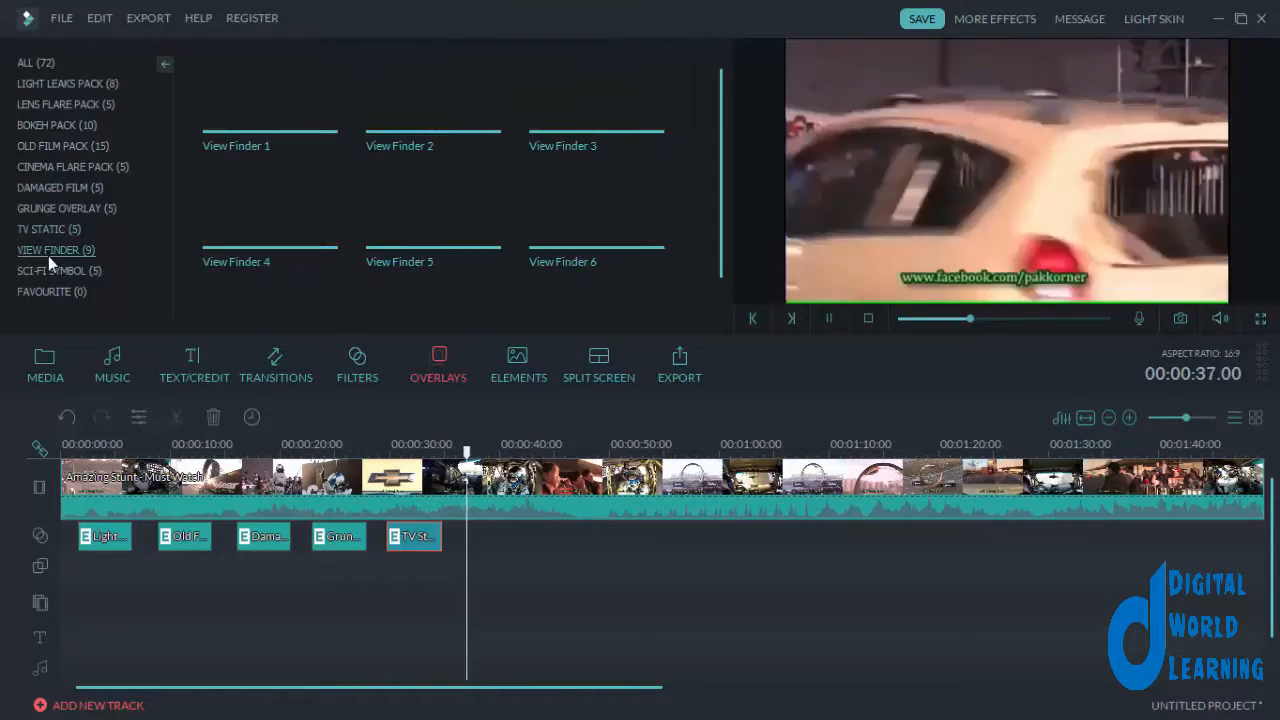
pyautogui.moveTo(291, 130); pyautogui.dragTo(485, 527)
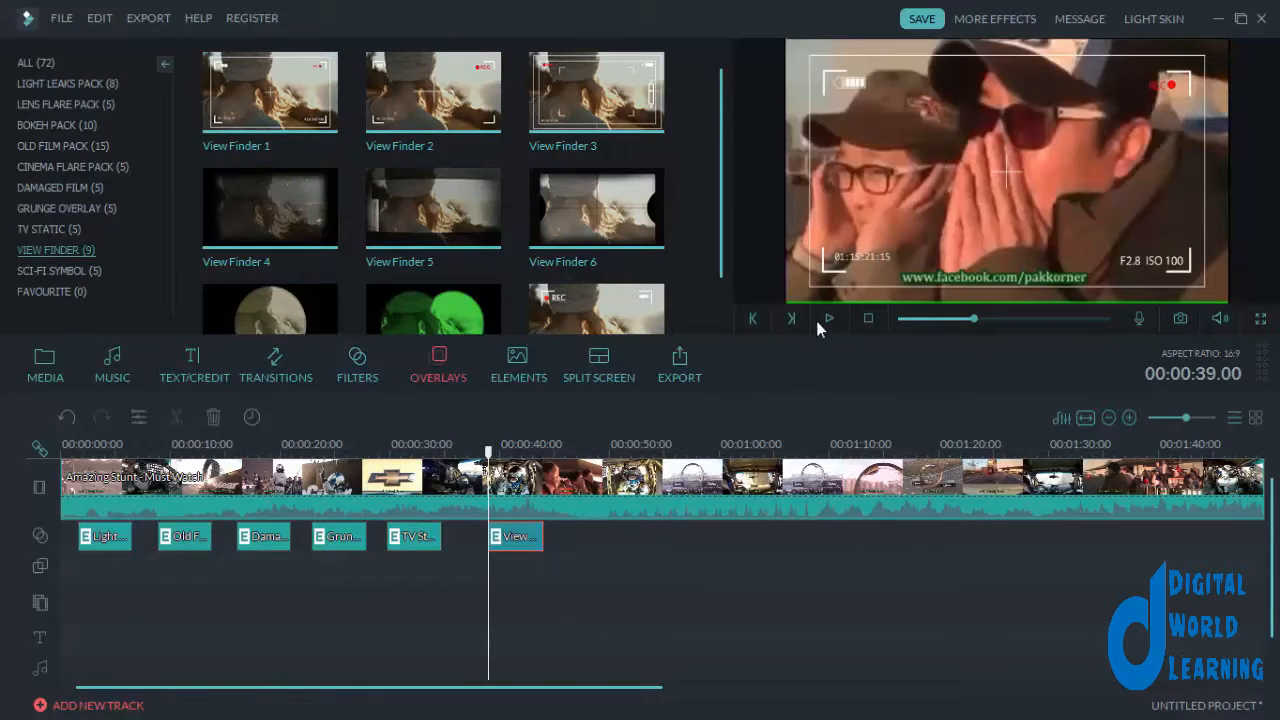
pyautogui.click(829, 316)
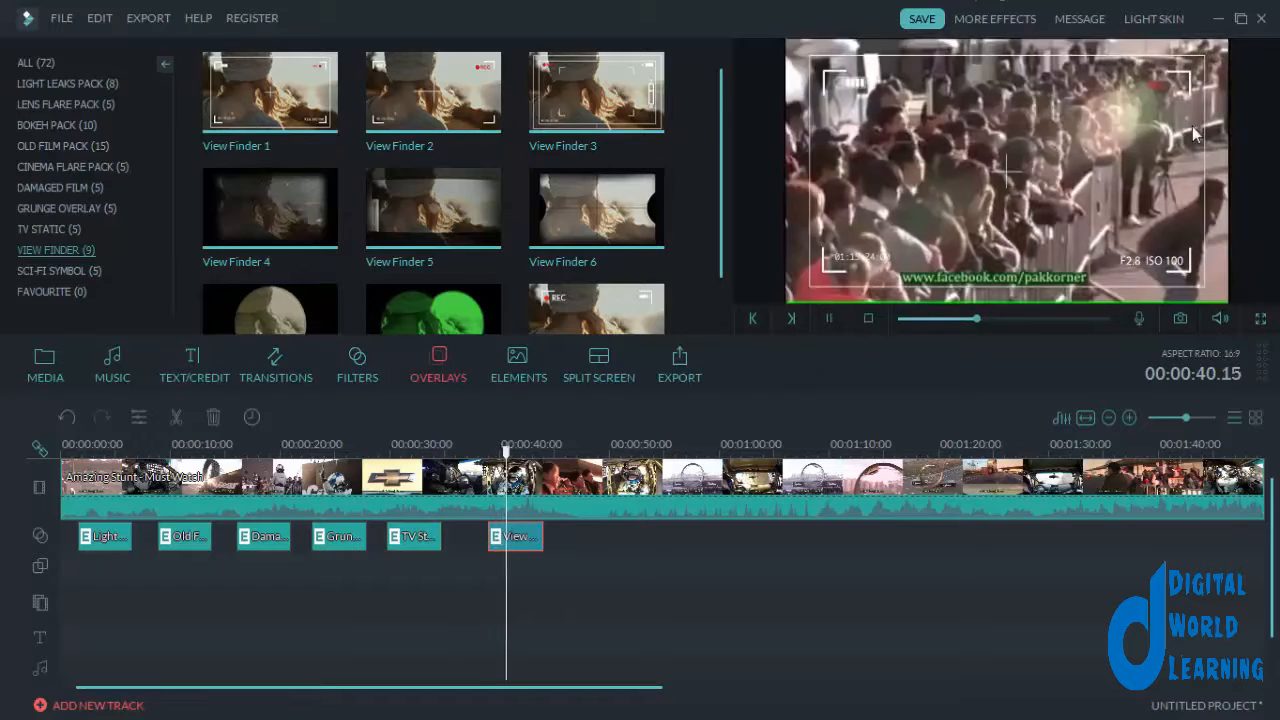
# Add the Sight overlay from the View Finder pack at about 47 seconds and preview it
pyautogui.scroll(-2, 258, 287)
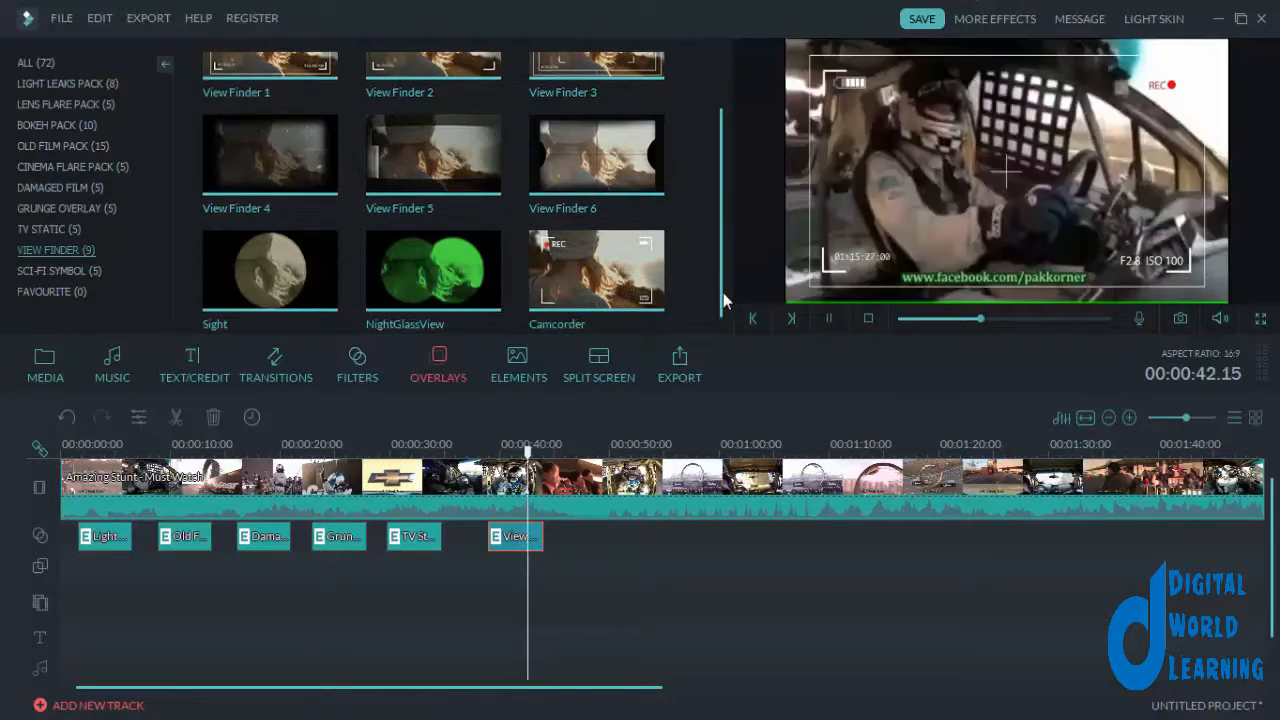
pyautogui.moveTo(258, 287); pyautogui.dragTo(591, 560)
pyautogui.click(830, 318)
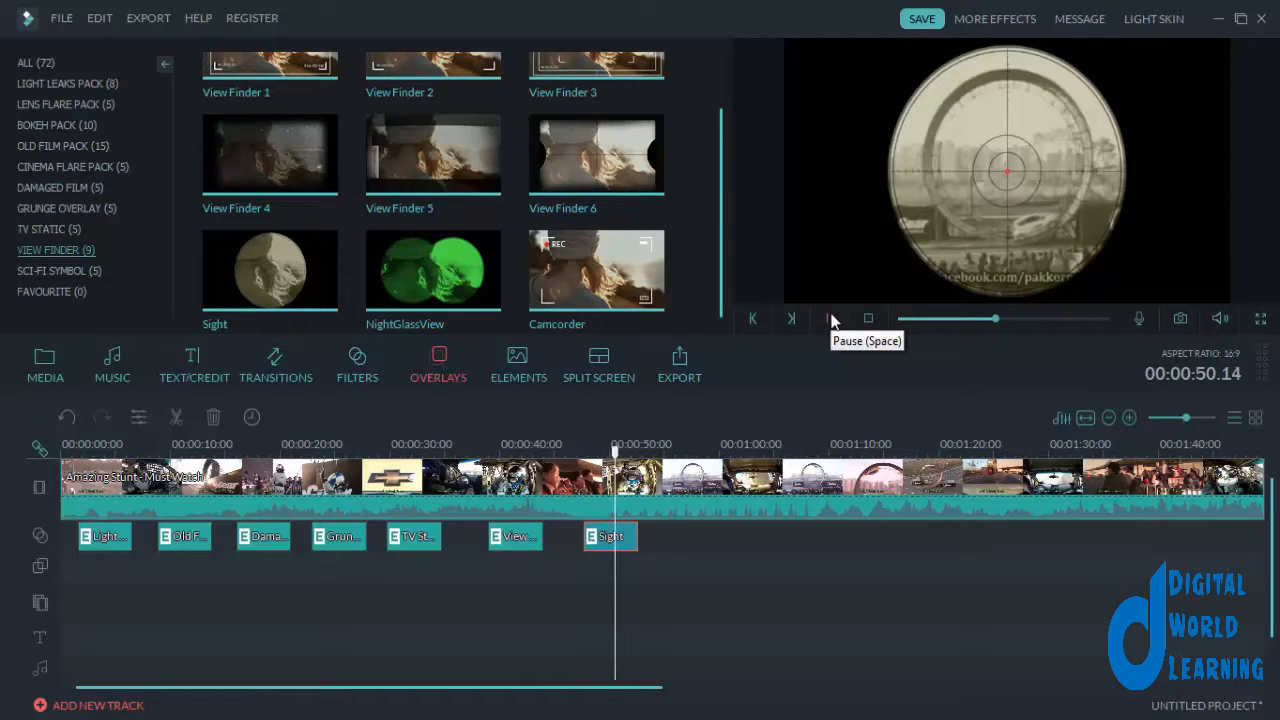
pyautogui.click(830, 318)
# Add the Sci-fi Symbol 5 overlay at 00:00:55.07, after the Sight overlay, and play it back
pyautogui.click(57, 271)
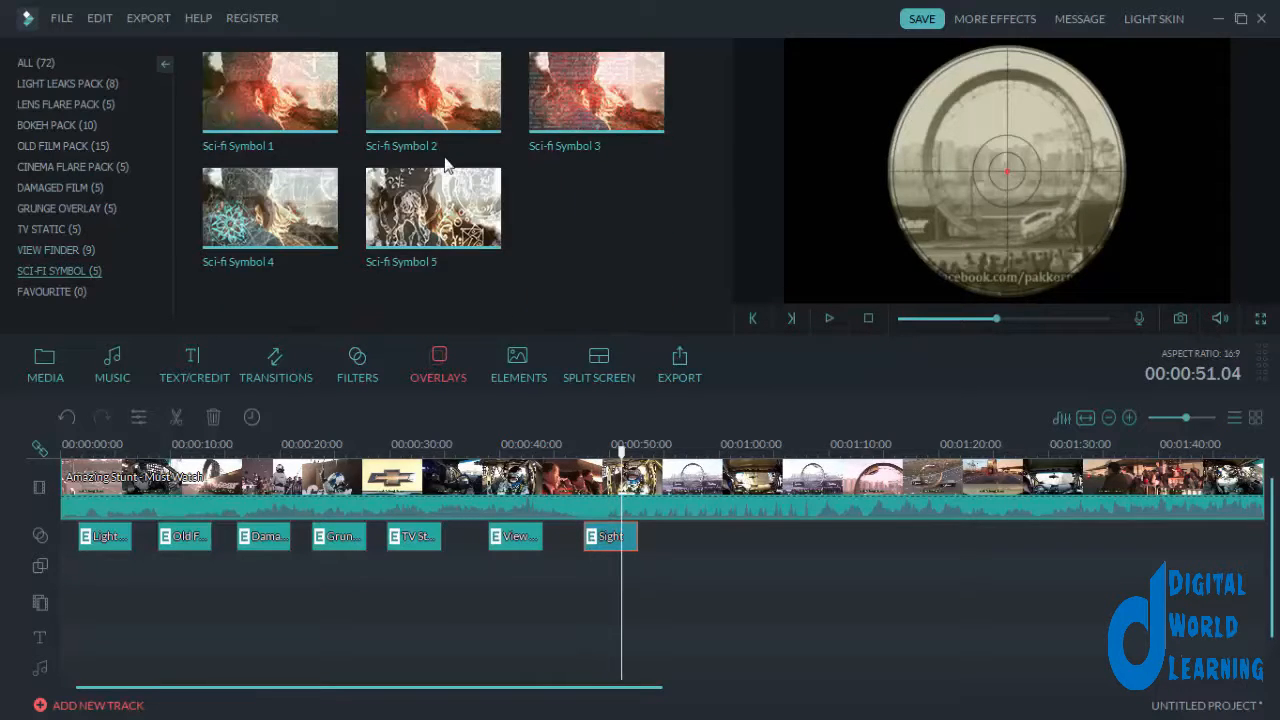
pyautogui.click(470, 208)
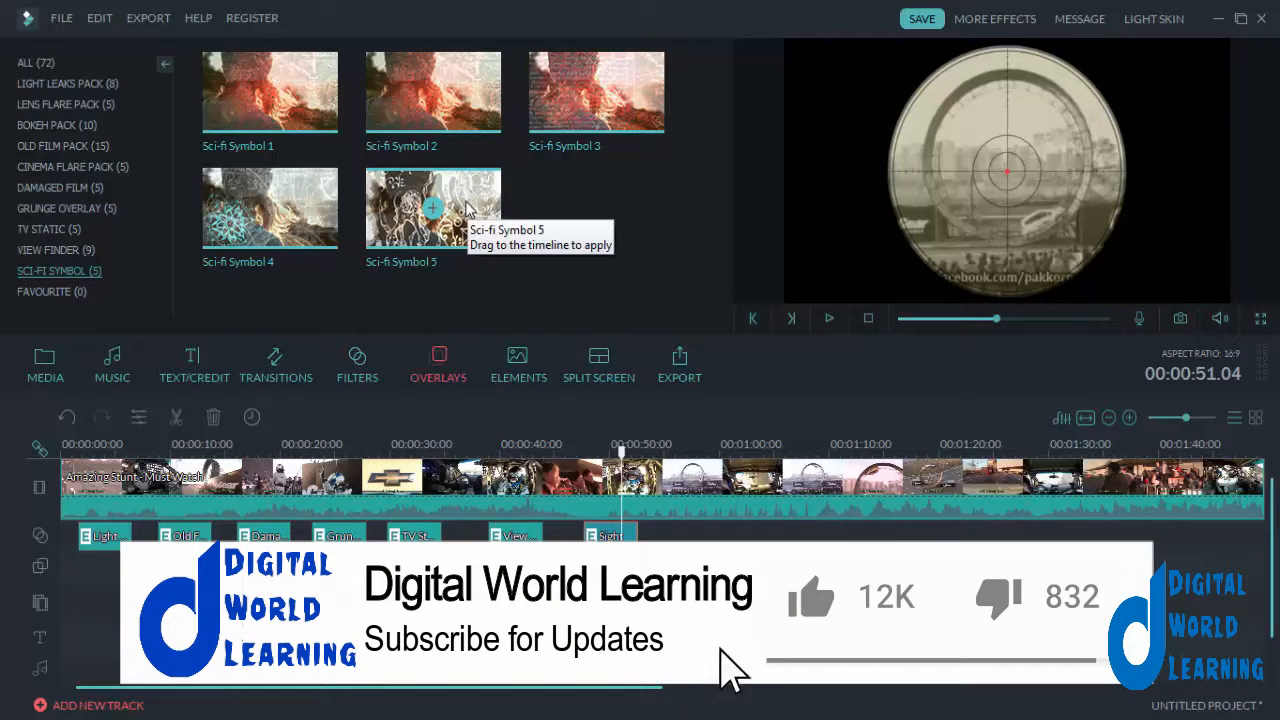
pyautogui.moveTo(690, 580); pyautogui.dragTo(680, 536)
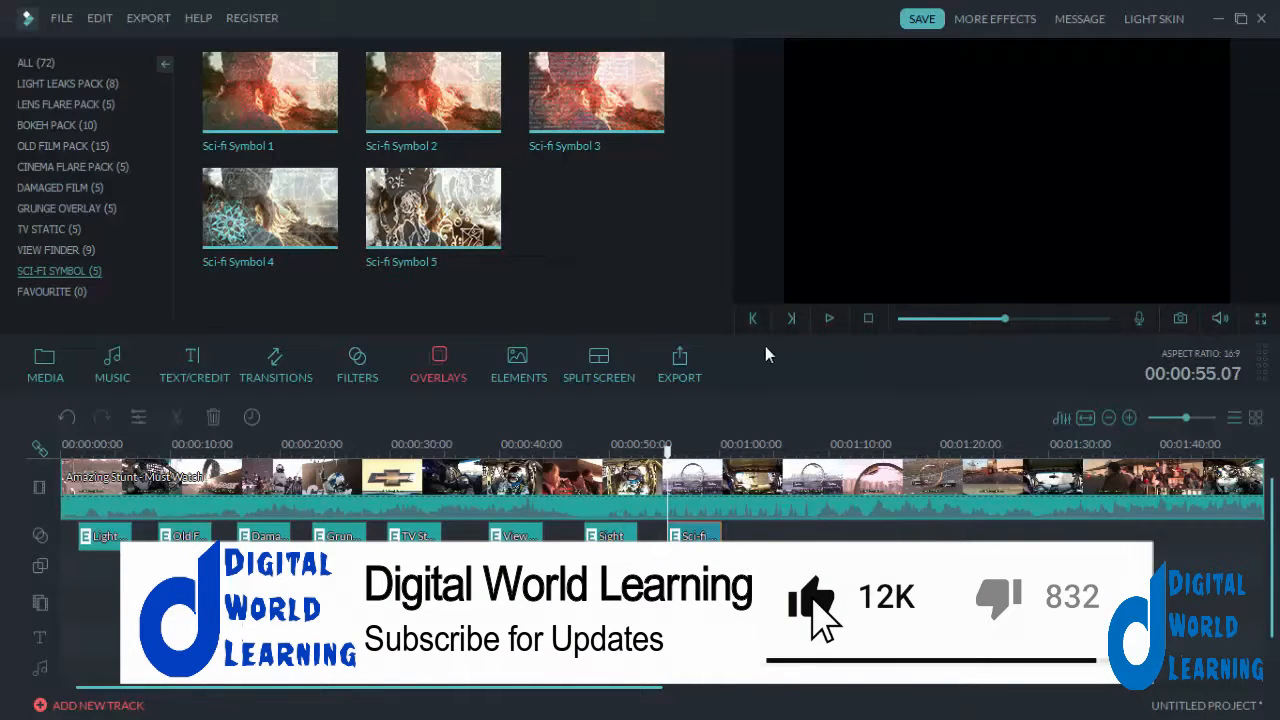
pyautogui.click(830, 316)
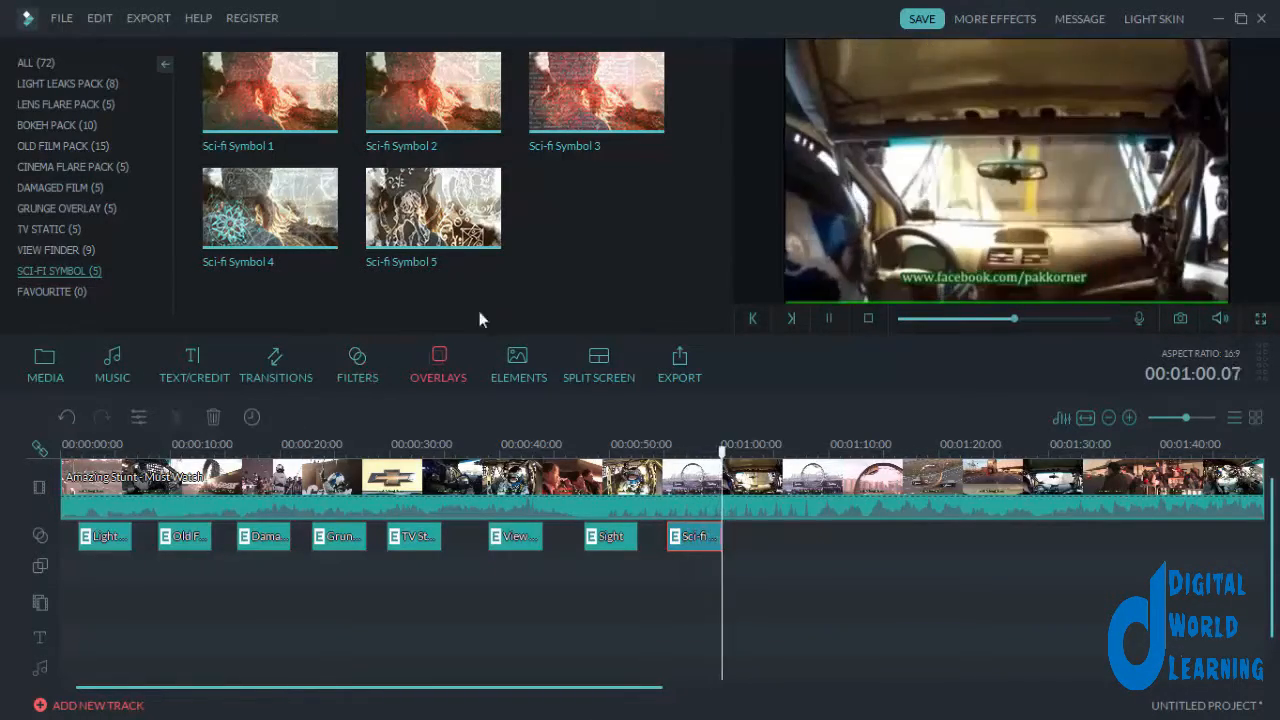
# Add the Mirror filter from the Distortion category at 00:01:09.08, after the Sci-fi overlay, and play it back
pyautogui.click(371, 373)
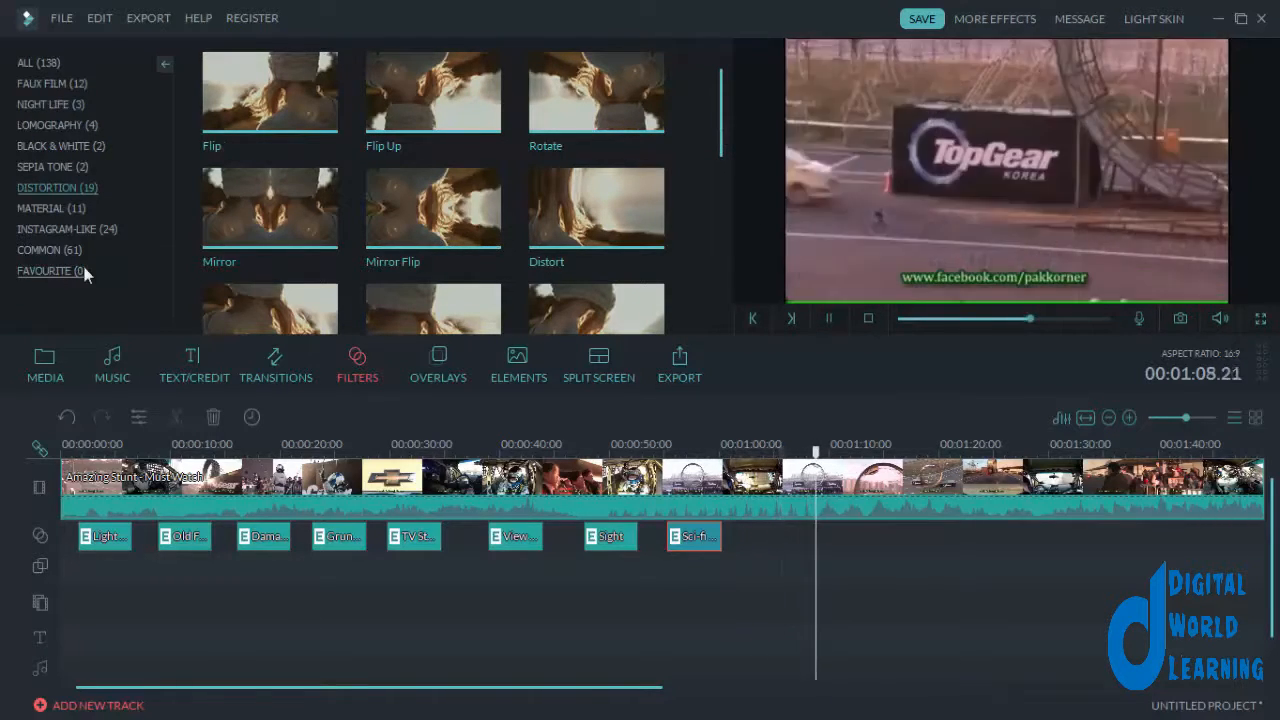
pyautogui.click(42, 88)
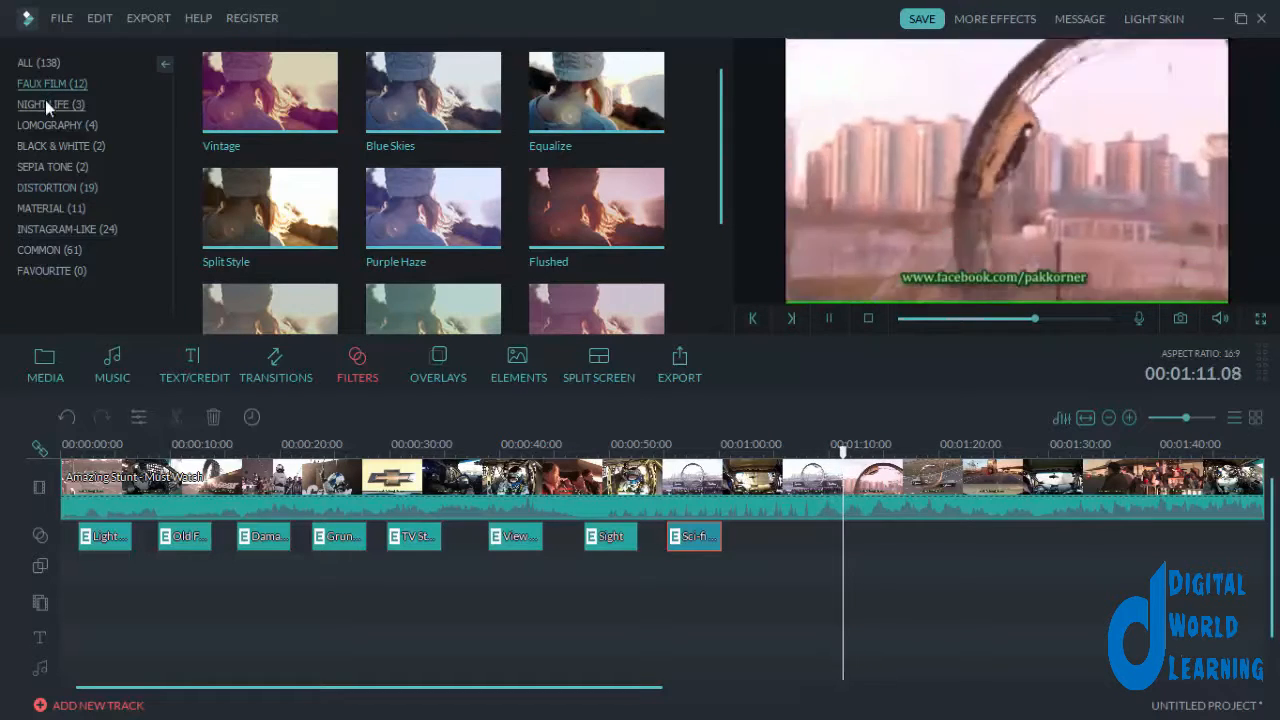
pyautogui.click(51, 111)
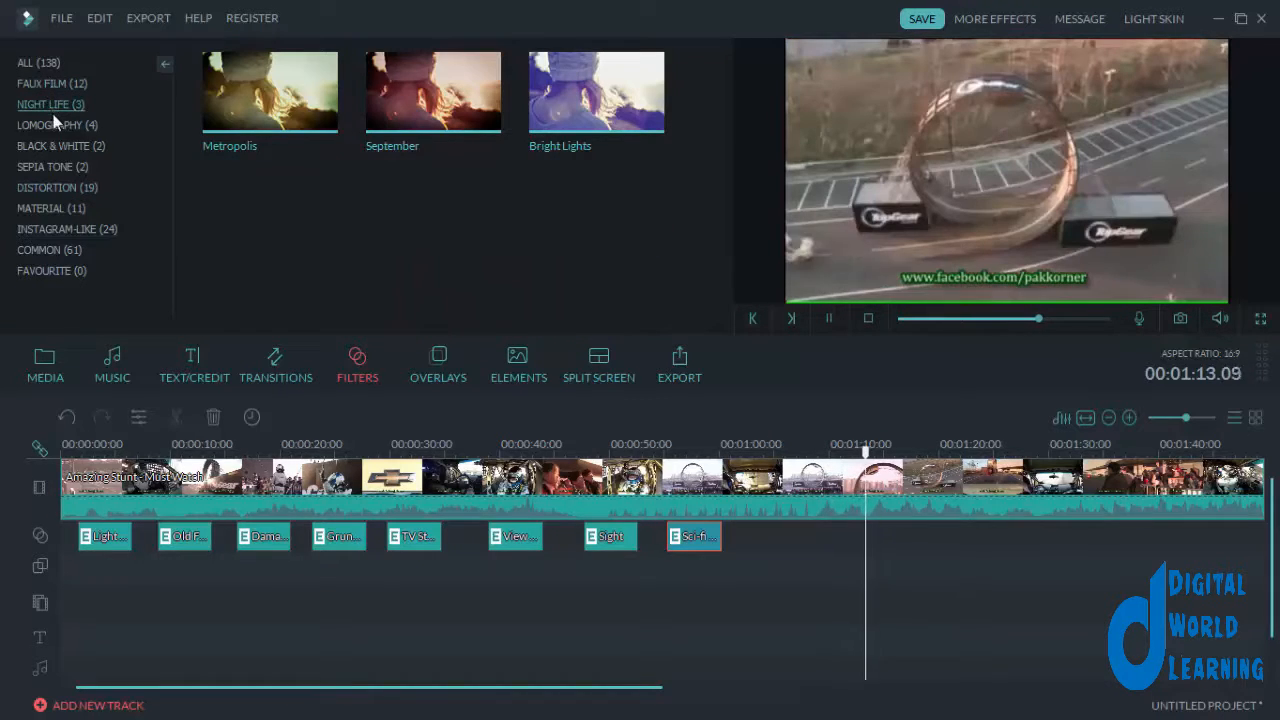
pyautogui.click(57, 126)
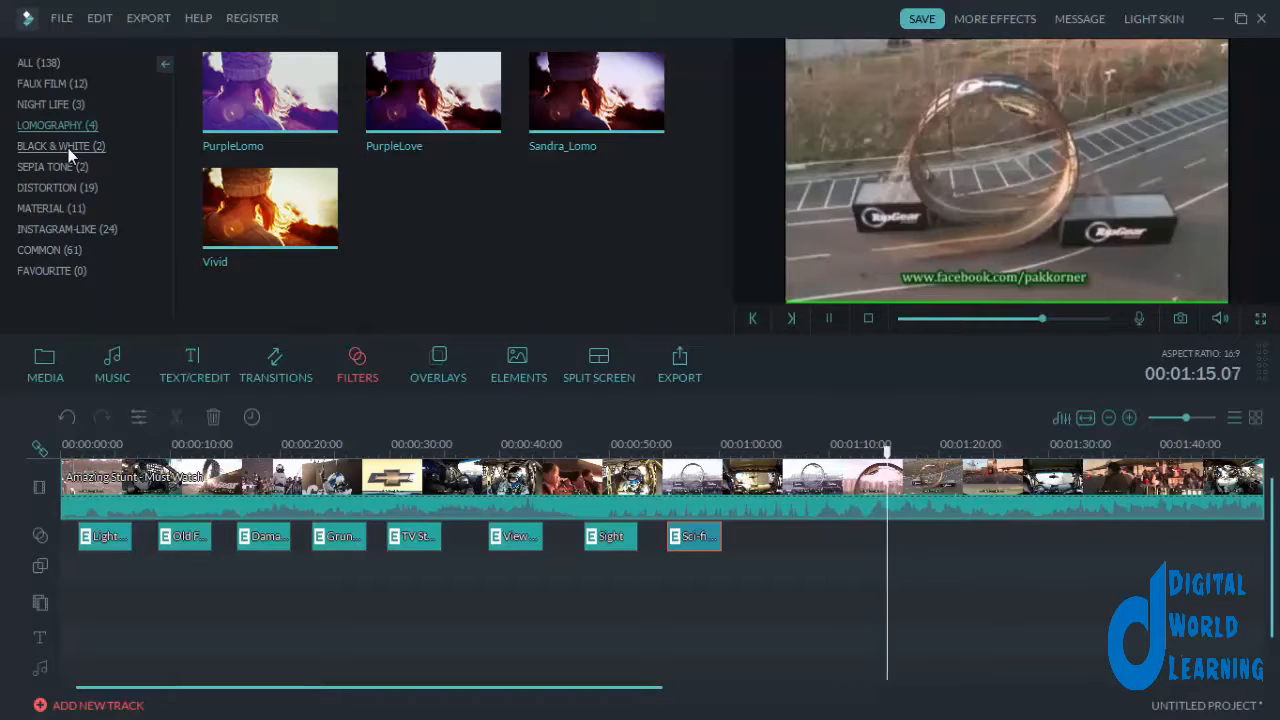
pyautogui.click(68, 148)
pyautogui.click(71, 180)
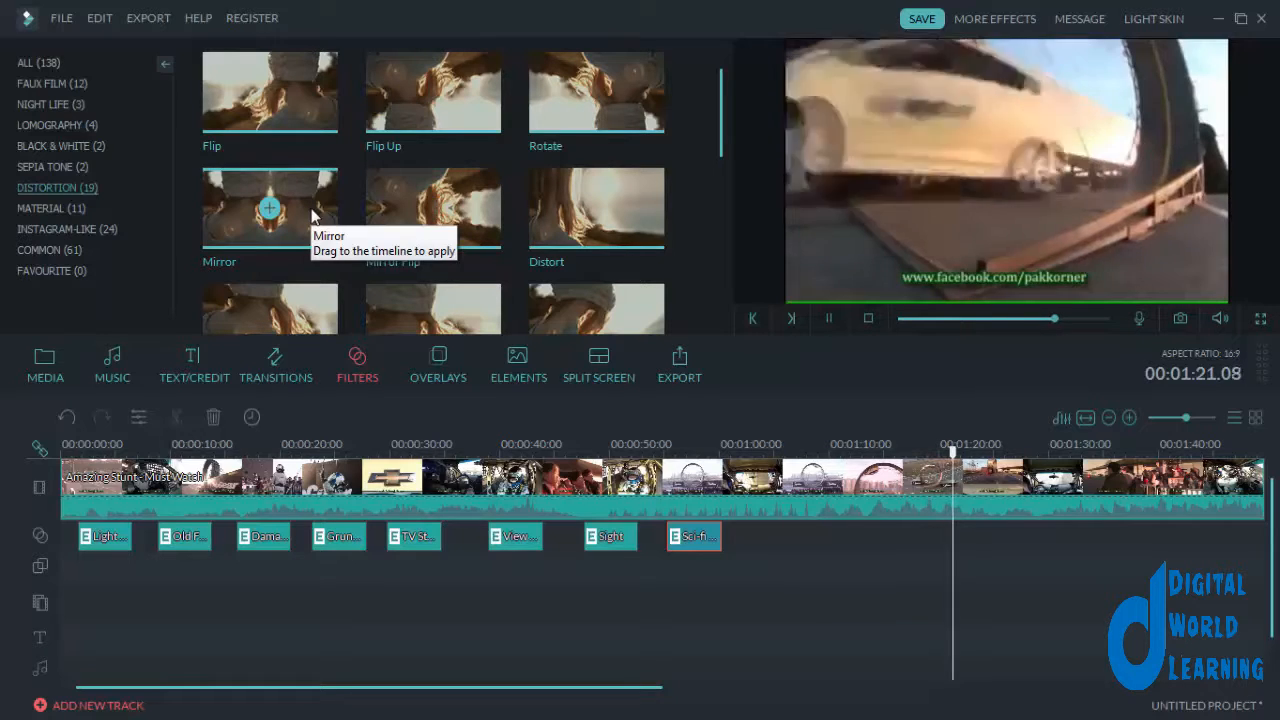
pyautogui.moveTo(313, 215); pyautogui.dragTo(758, 490)
pyautogui.moveTo(822, 538); pyautogui.dragTo(822, 538)
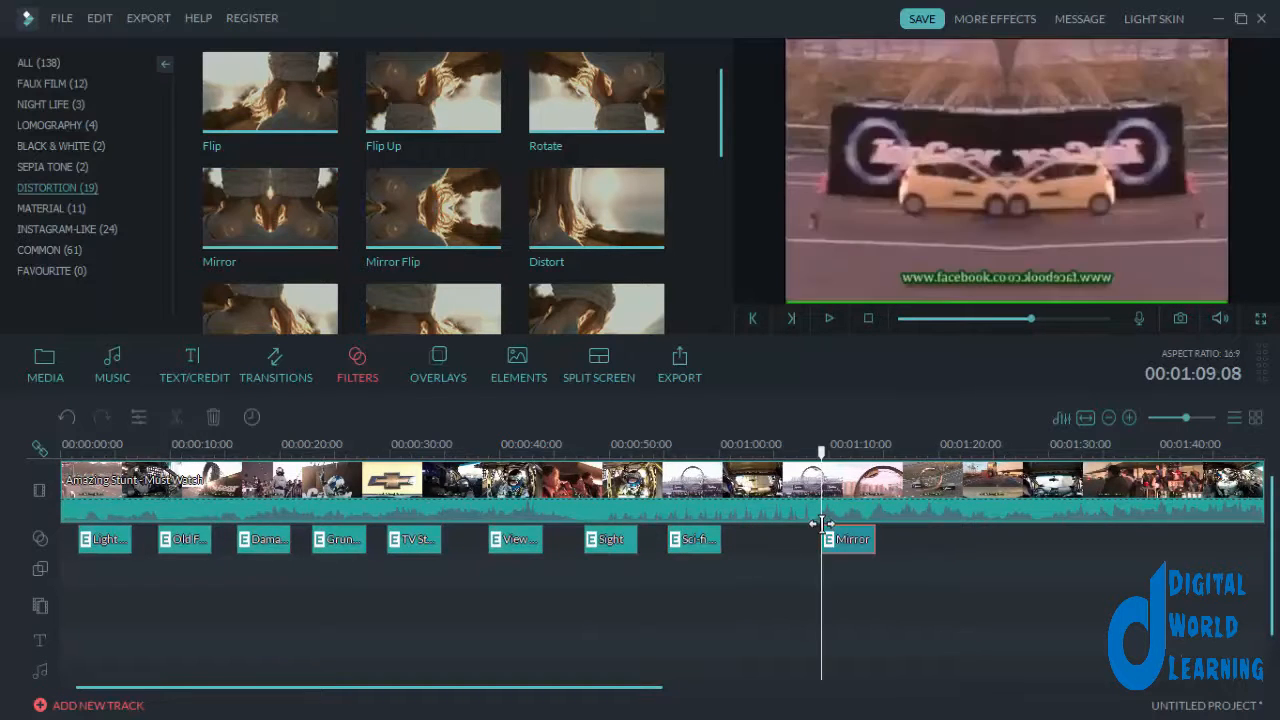
pyautogui.moveTo(822, 458); pyautogui.dragTo(808, 455)
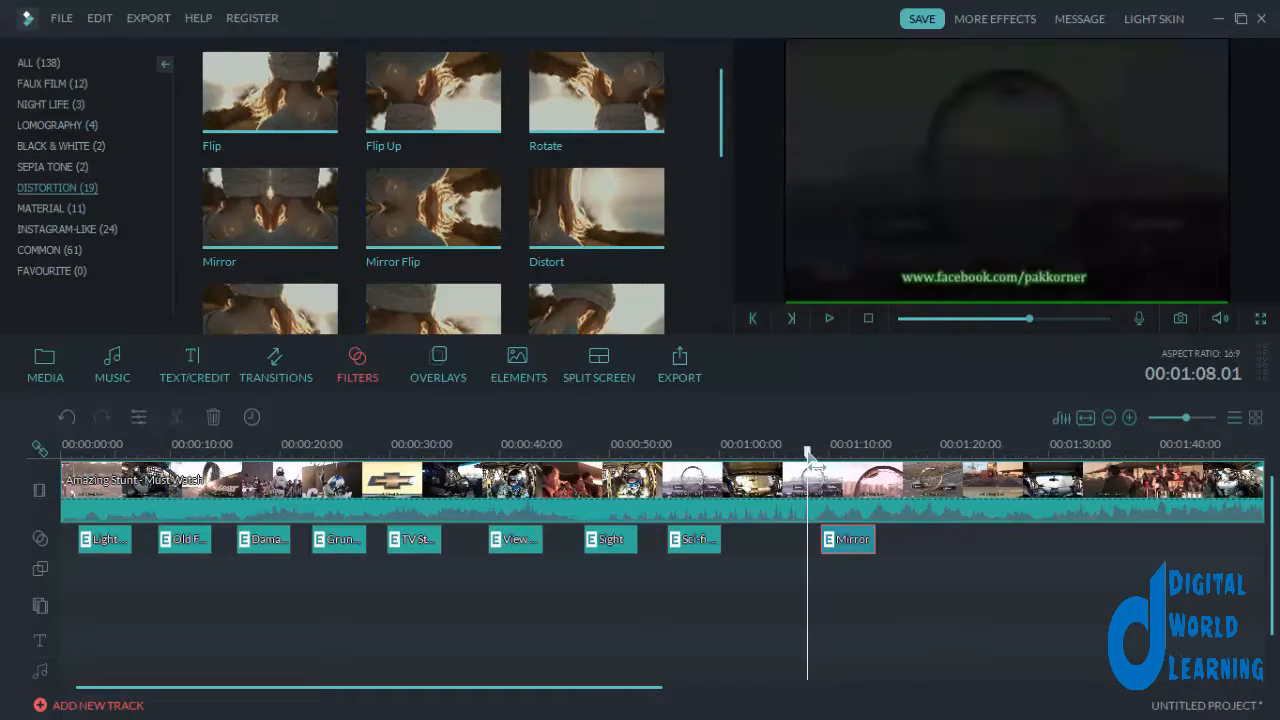
pyautogui.click(829, 319)
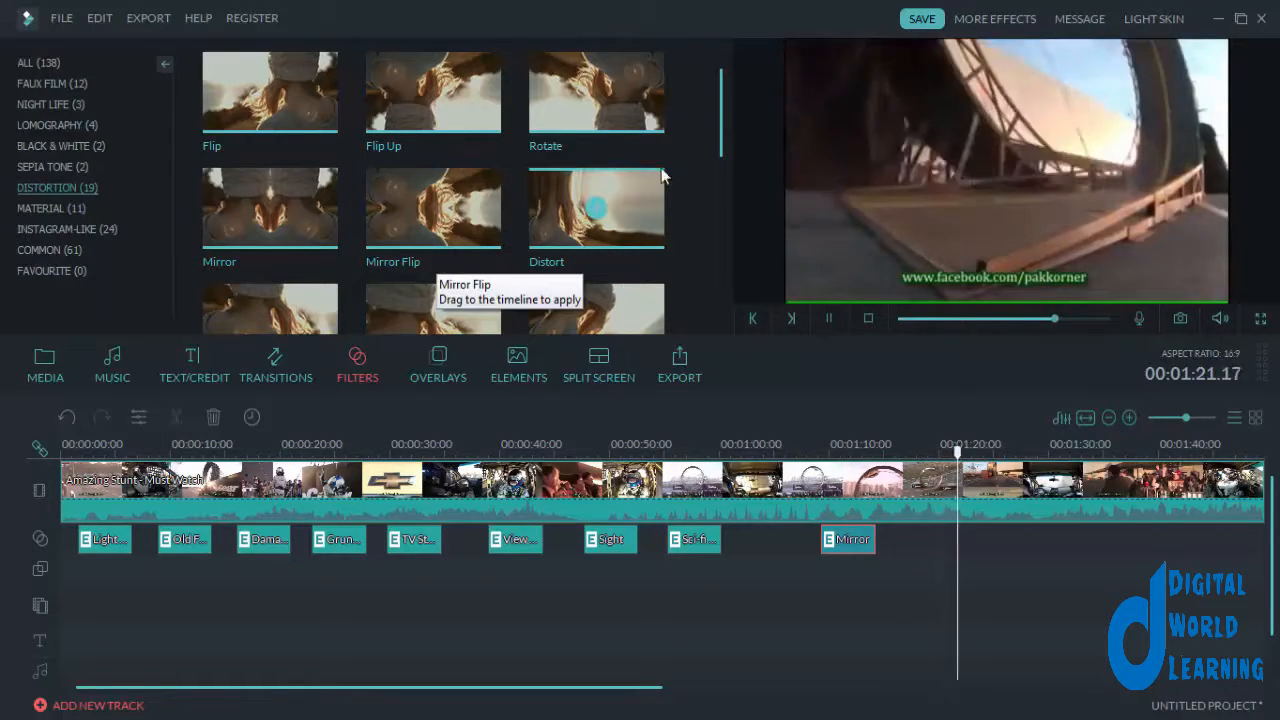
# Add the RainDrop distortion filter at about 00:01:20, after the Mirror filter, and play it back
pyautogui.moveTo(716, 119); pyautogui.dragTo(721, 216)
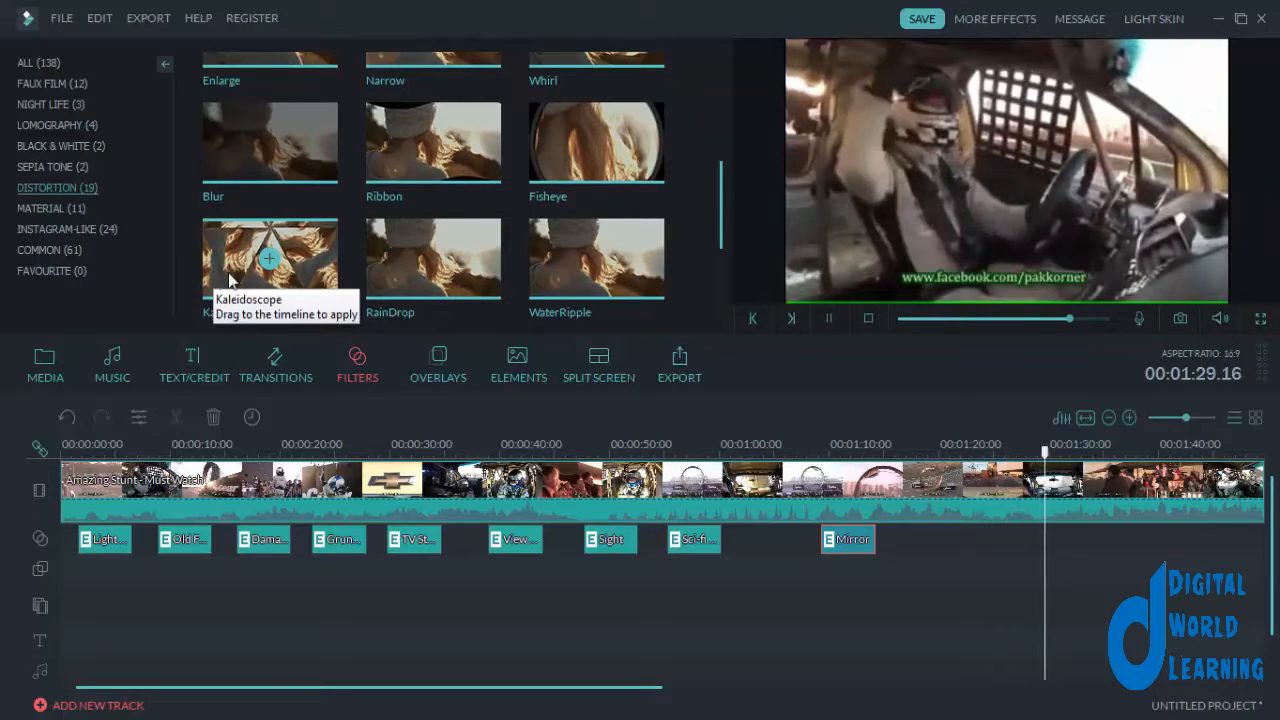
pyautogui.moveTo(420, 262); pyautogui.dragTo(943, 540)
pyautogui.click(828, 318)
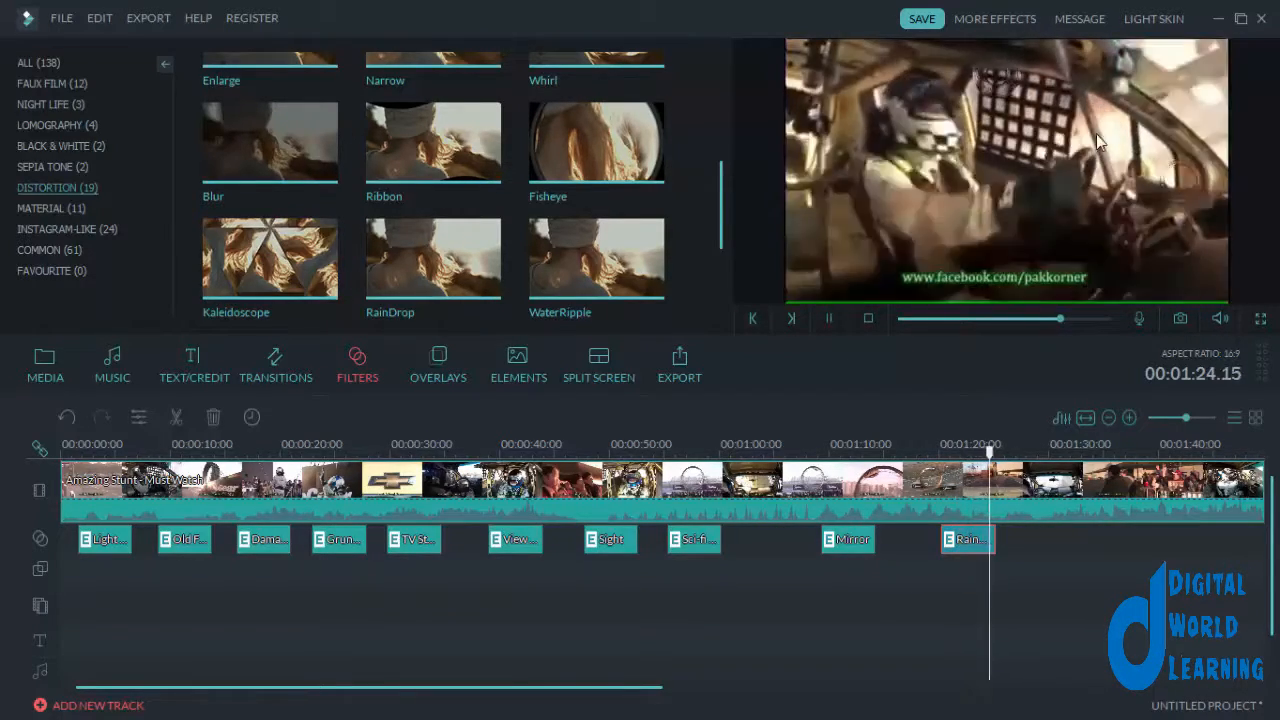
# Add the Jigsaw_A filter from the Common category at 00:01:30.05, after the RainDrop filter, and play it back
pyautogui.click(45, 210)
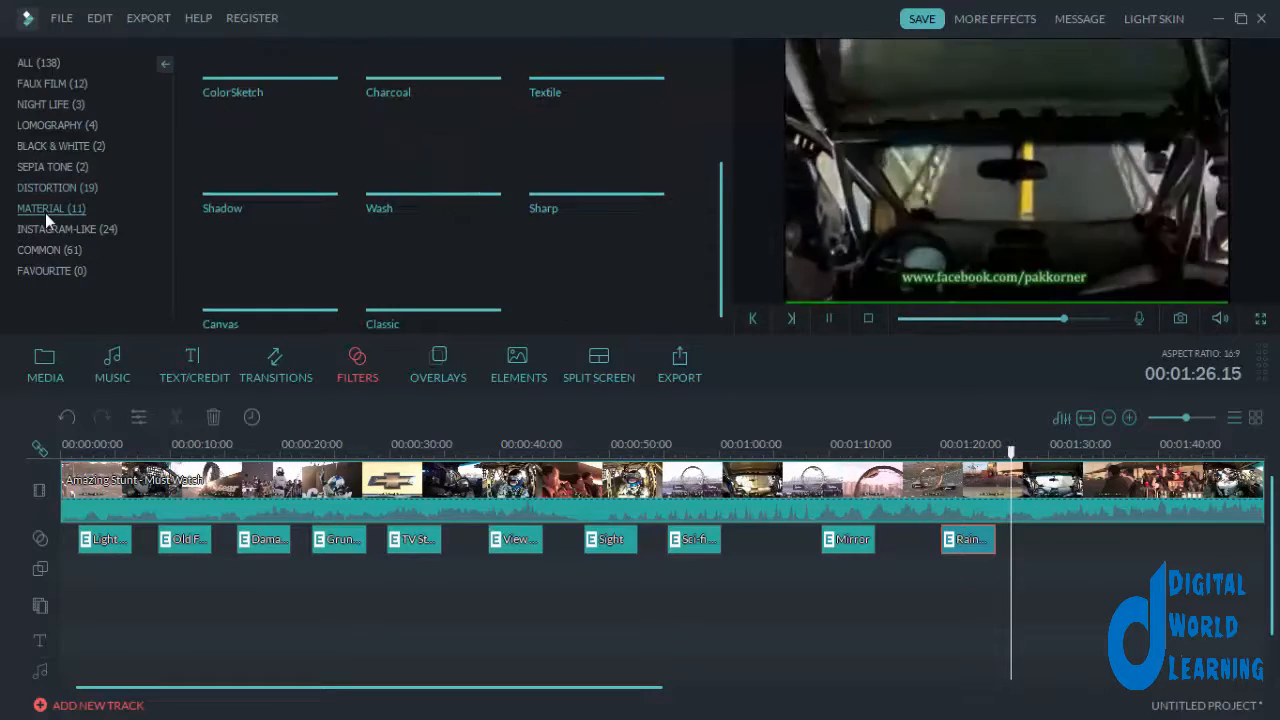
pyautogui.click(65, 232)
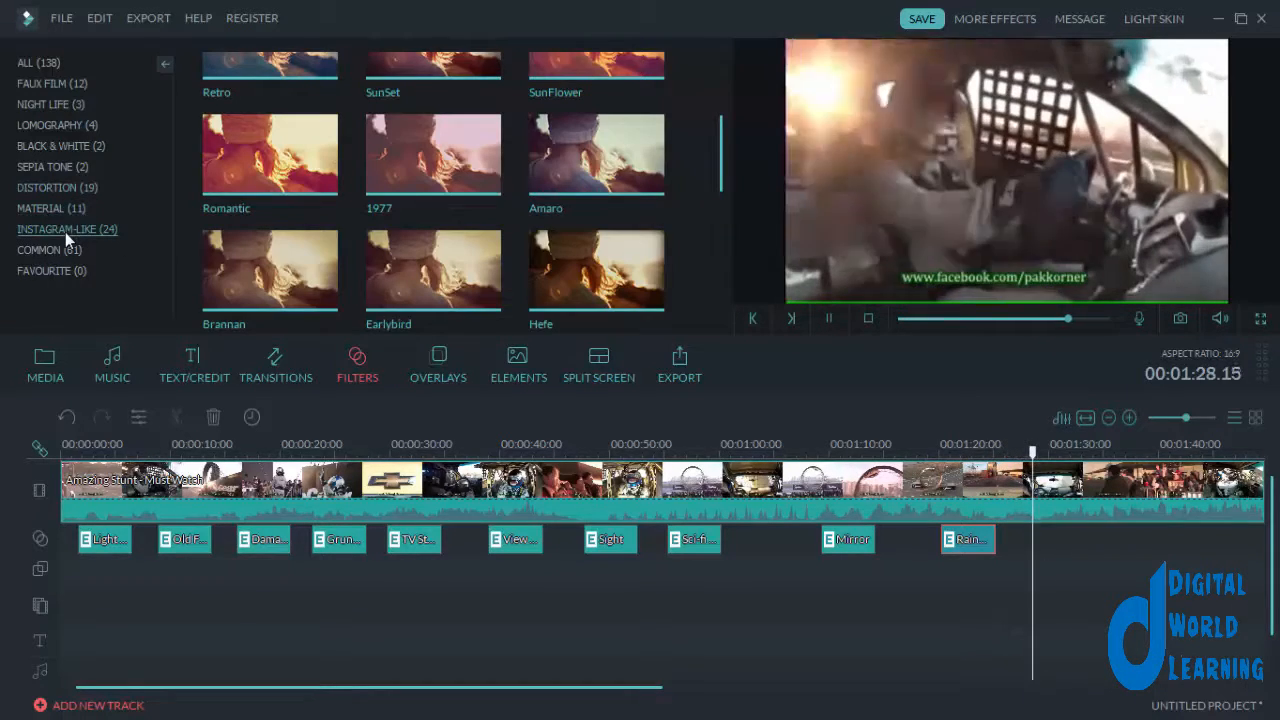
pyautogui.click(78, 250)
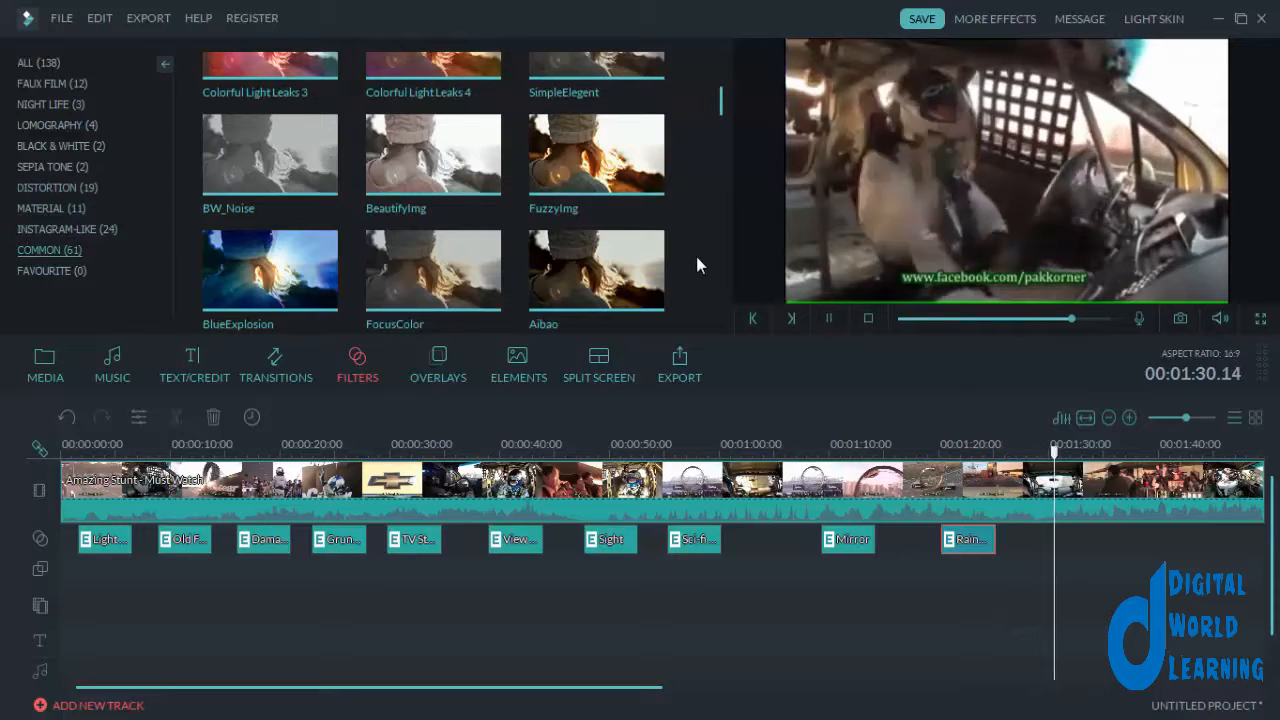
pyautogui.moveTo(719, 105); pyautogui.dragTo(721, 167)
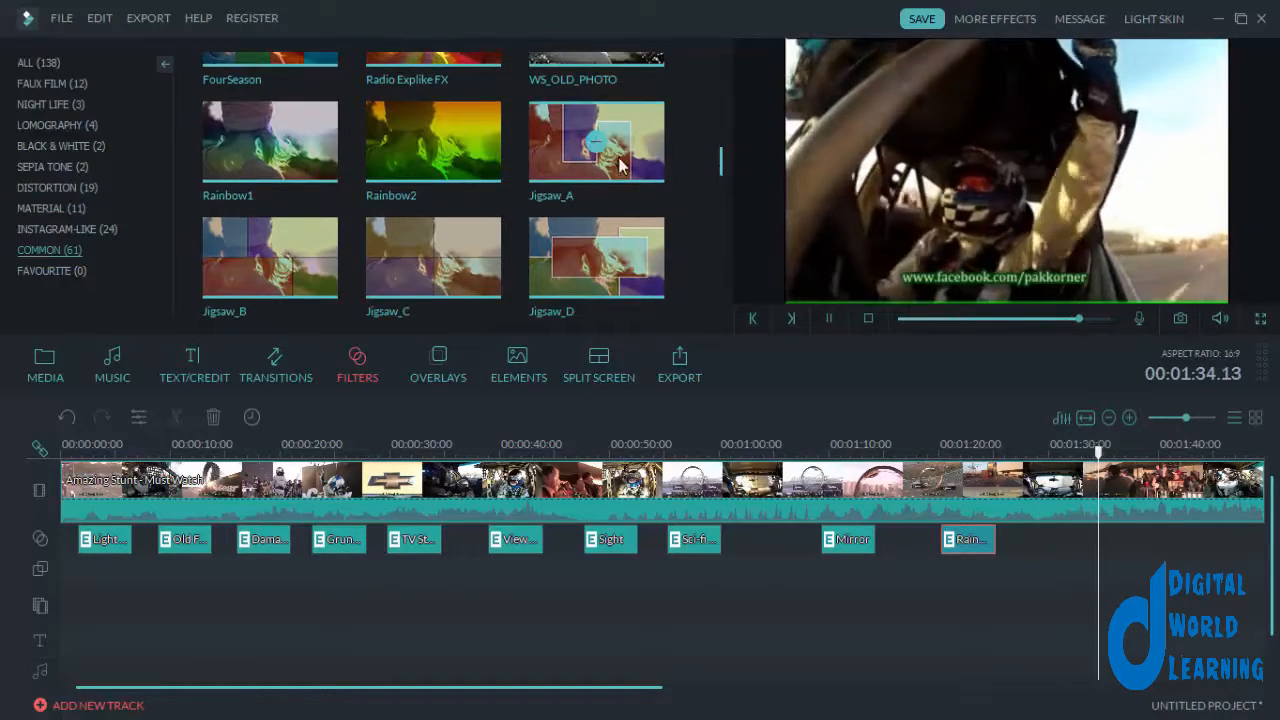
pyautogui.moveTo(600, 160); pyautogui.dragTo(1052, 540)
pyautogui.click(828, 320)
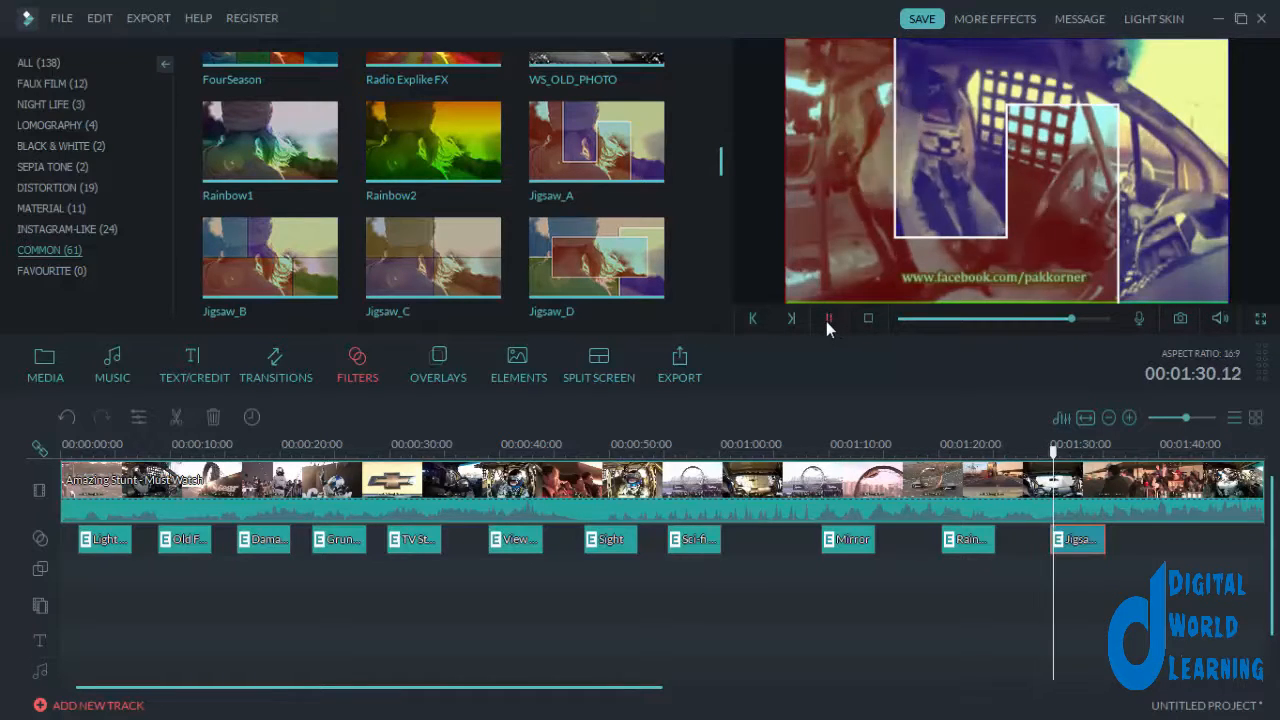
pyautogui.moveTo(1062, 455); pyautogui.dragTo(1047, 457)
pyautogui.click(828, 320)
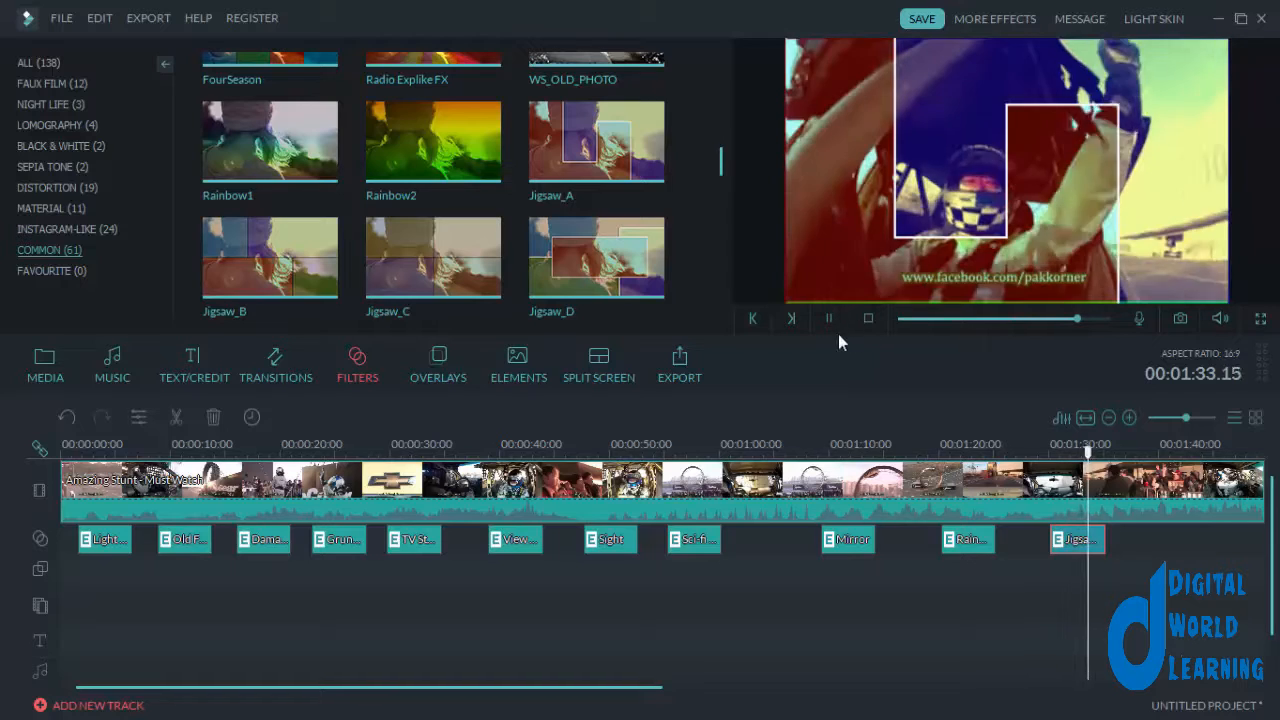
pyautogui.click(828, 320)
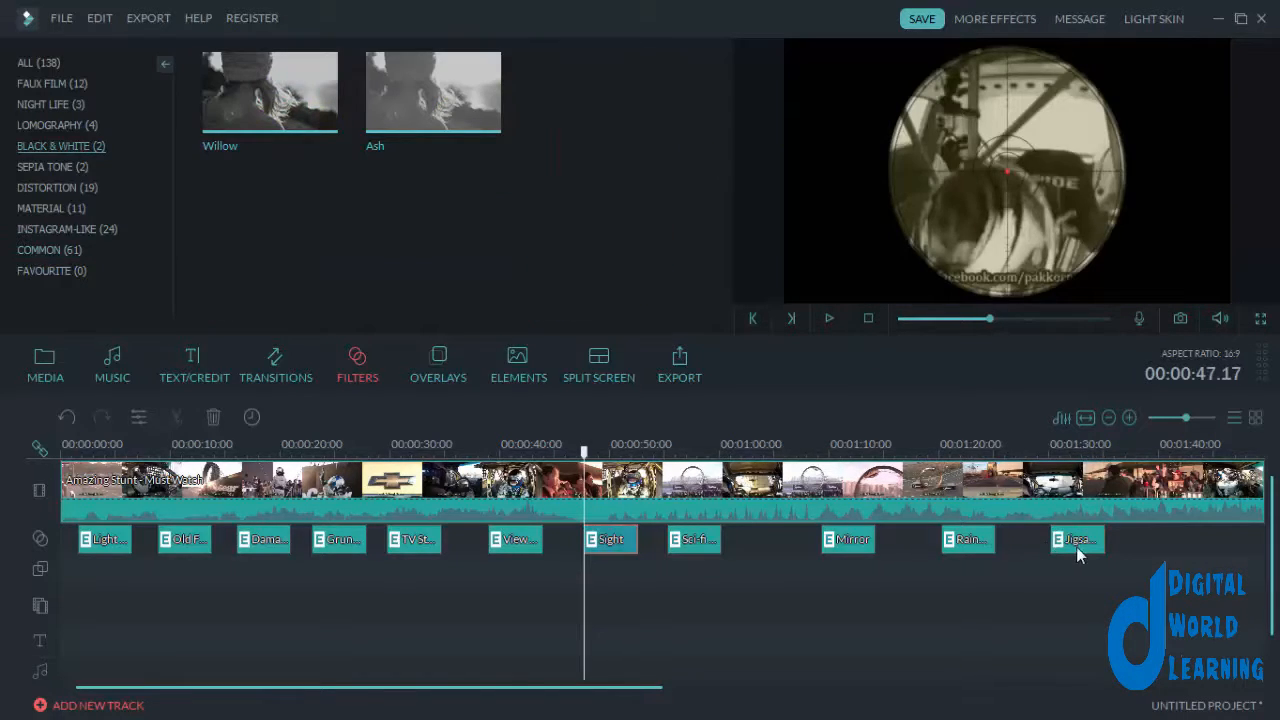
# Shorten the Jigsaw_A filter to end at 00:01:32.23, and reposition it to start at 00:01:31.03
pyautogui.click(1098, 544)
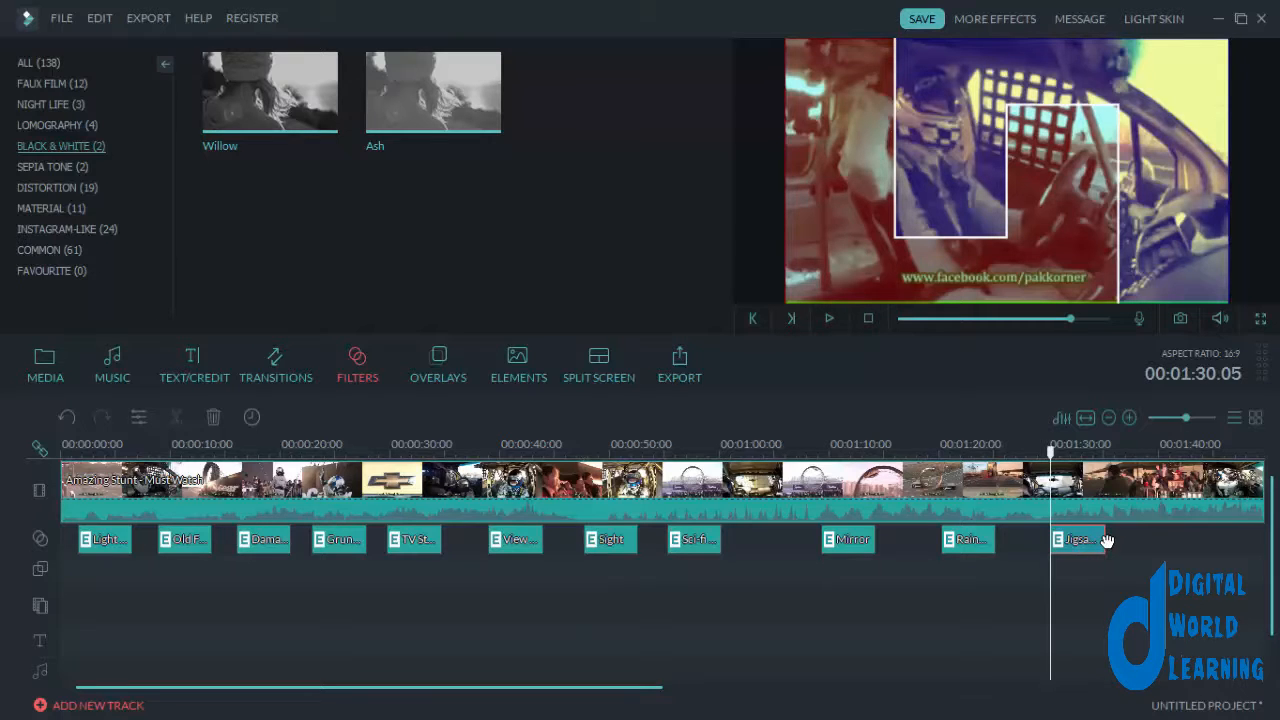
pyautogui.moveTo(1112, 535); pyautogui.dragTo(1072, 541)
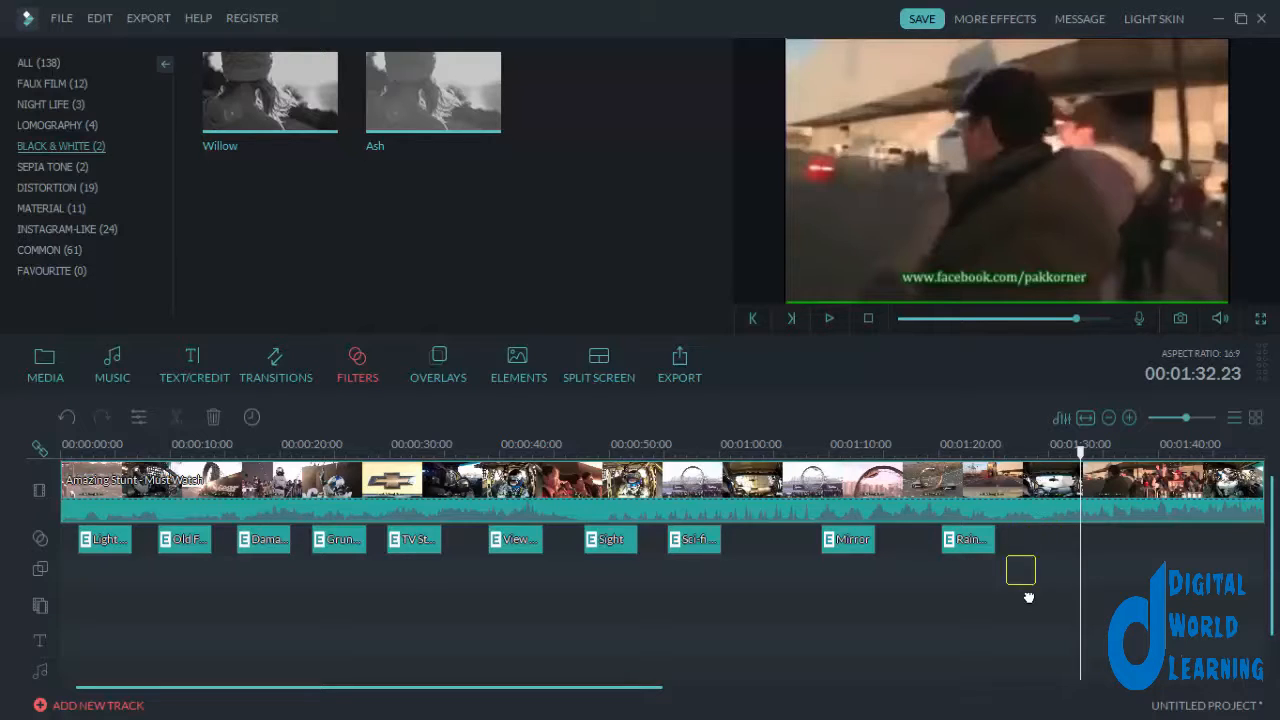
pyautogui.moveTo(1029, 614); pyautogui.dragTo(1023, 591)
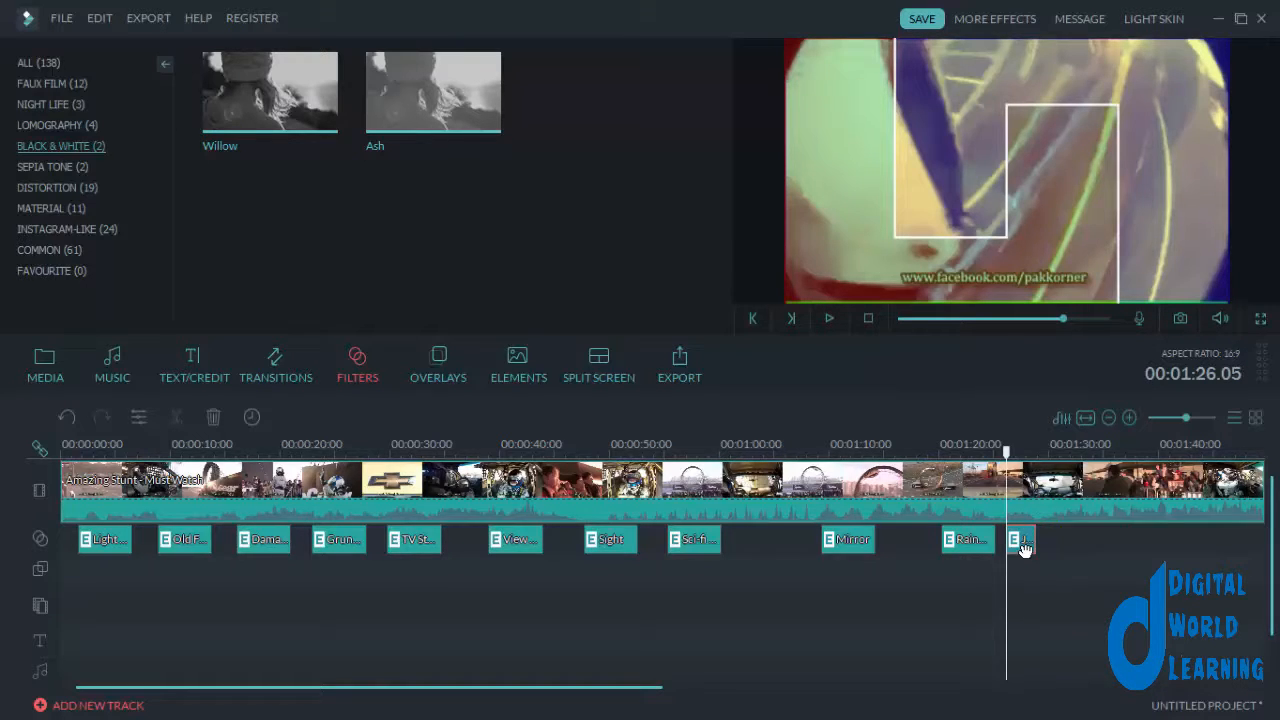
pyautogui.moveTo(1077, 540); pyautogui.dragTo(1076, 540)
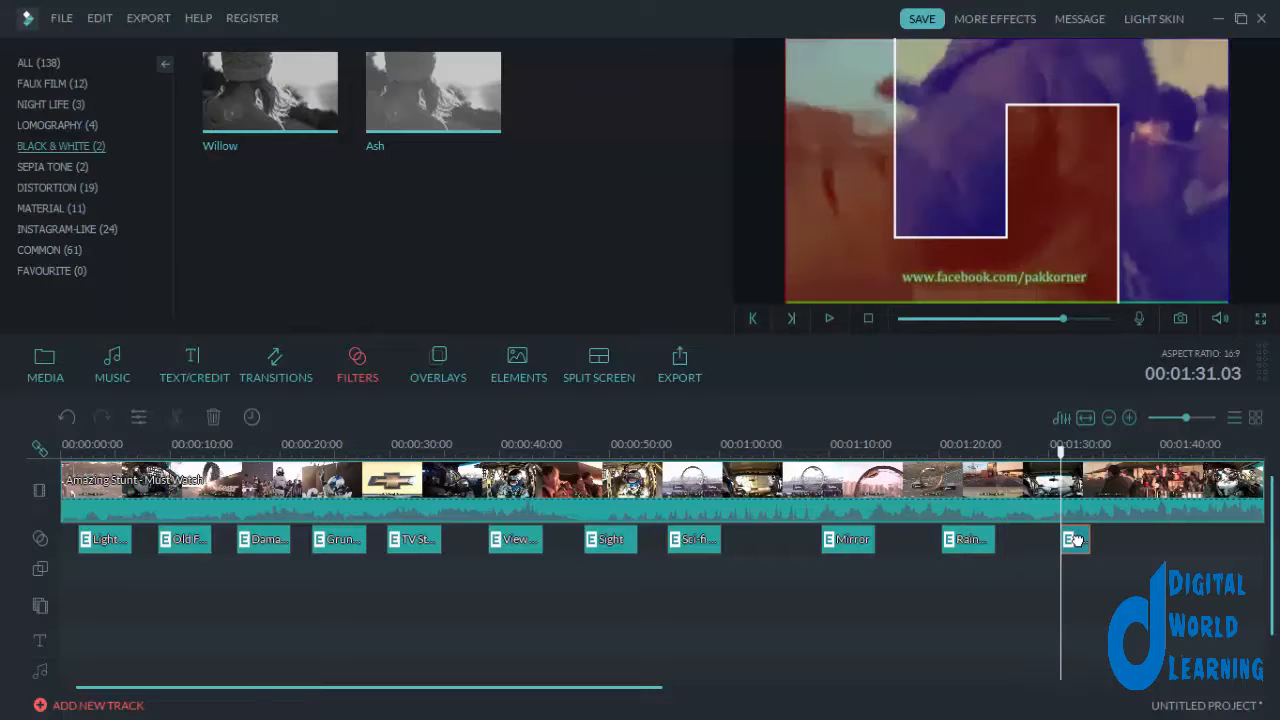